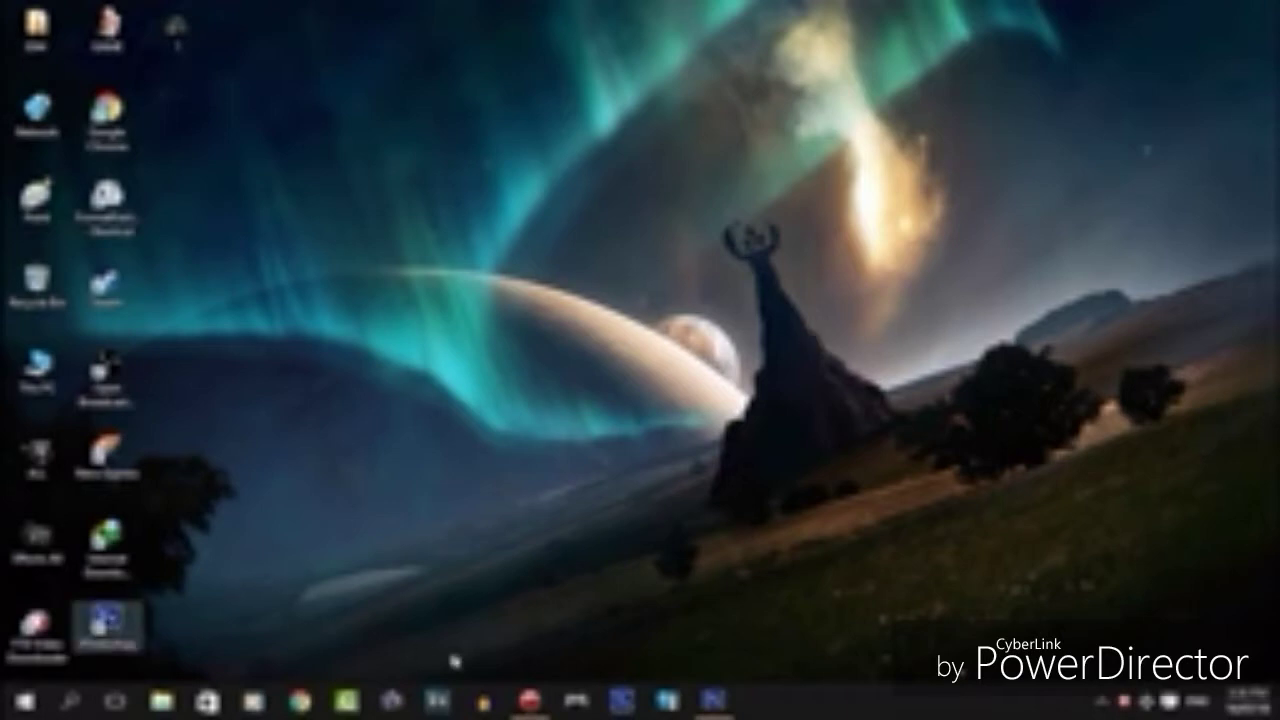
Step: Bring up the Photoshop window, restore it to a smaller size and place it beside the desktop icons
click(712, 700)
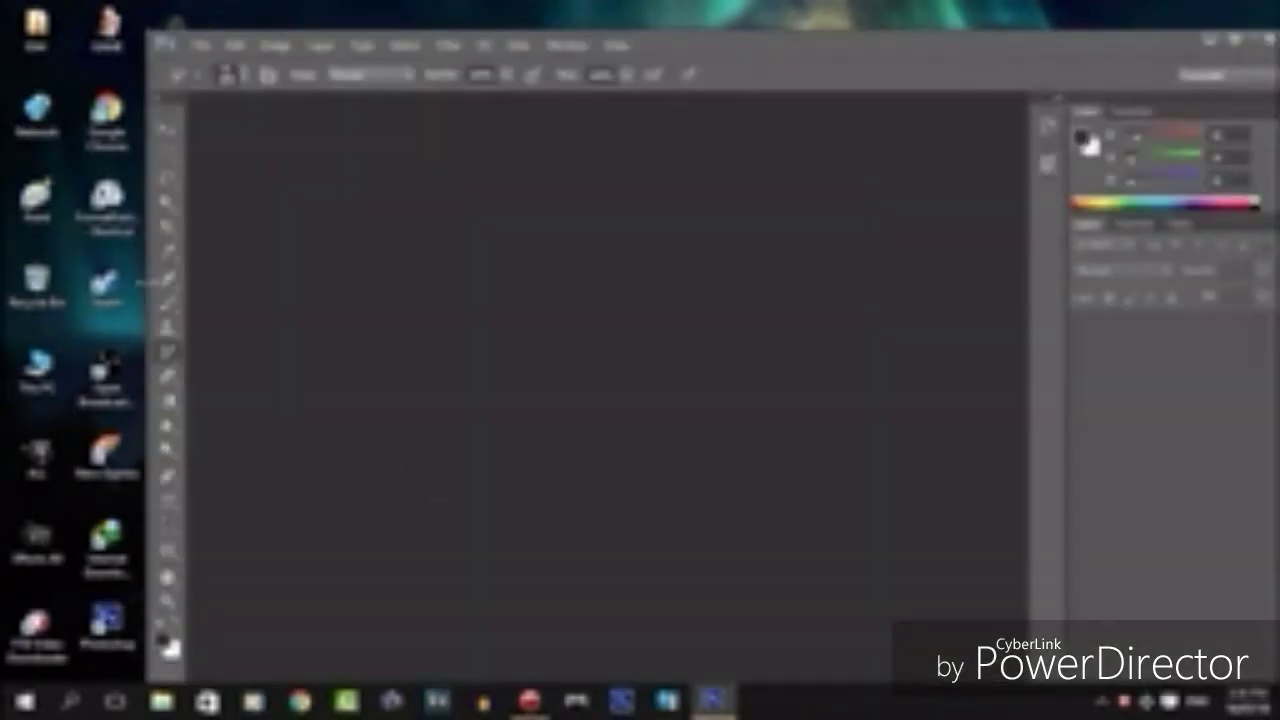
drag(690, 50, 721, 2)
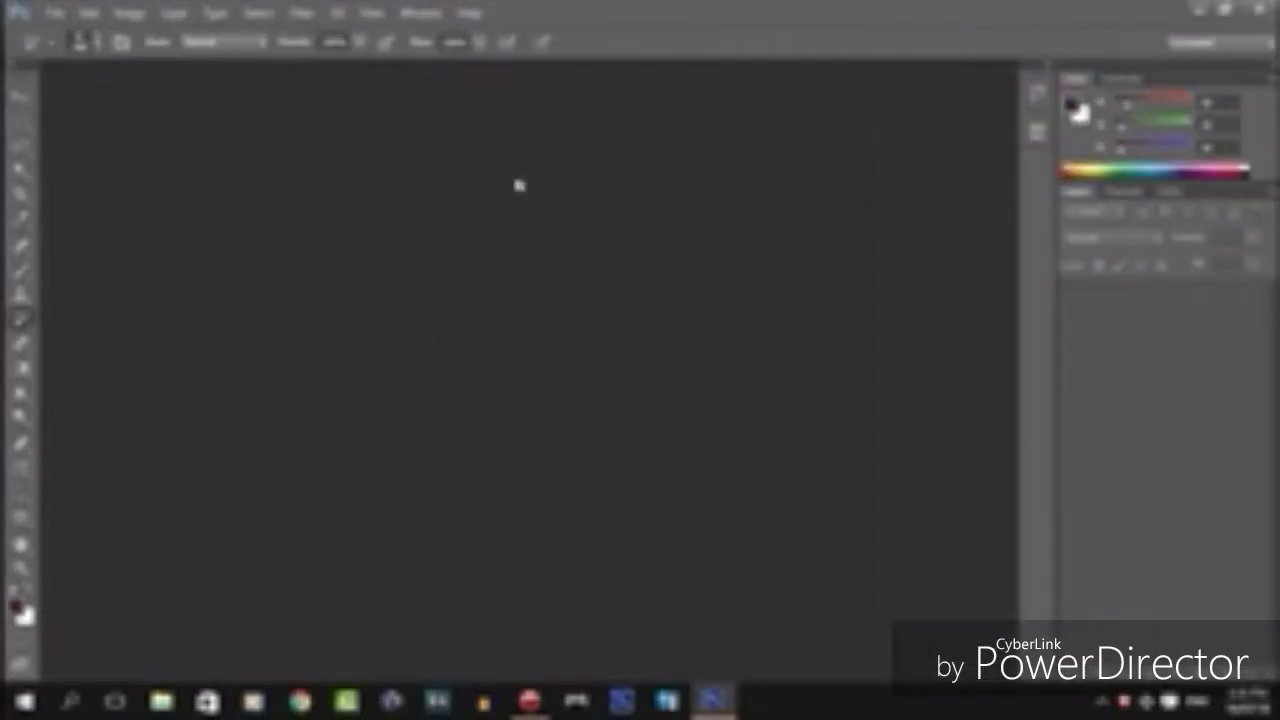
click(1224, 12)
drag(984, 37, 1065, 43)
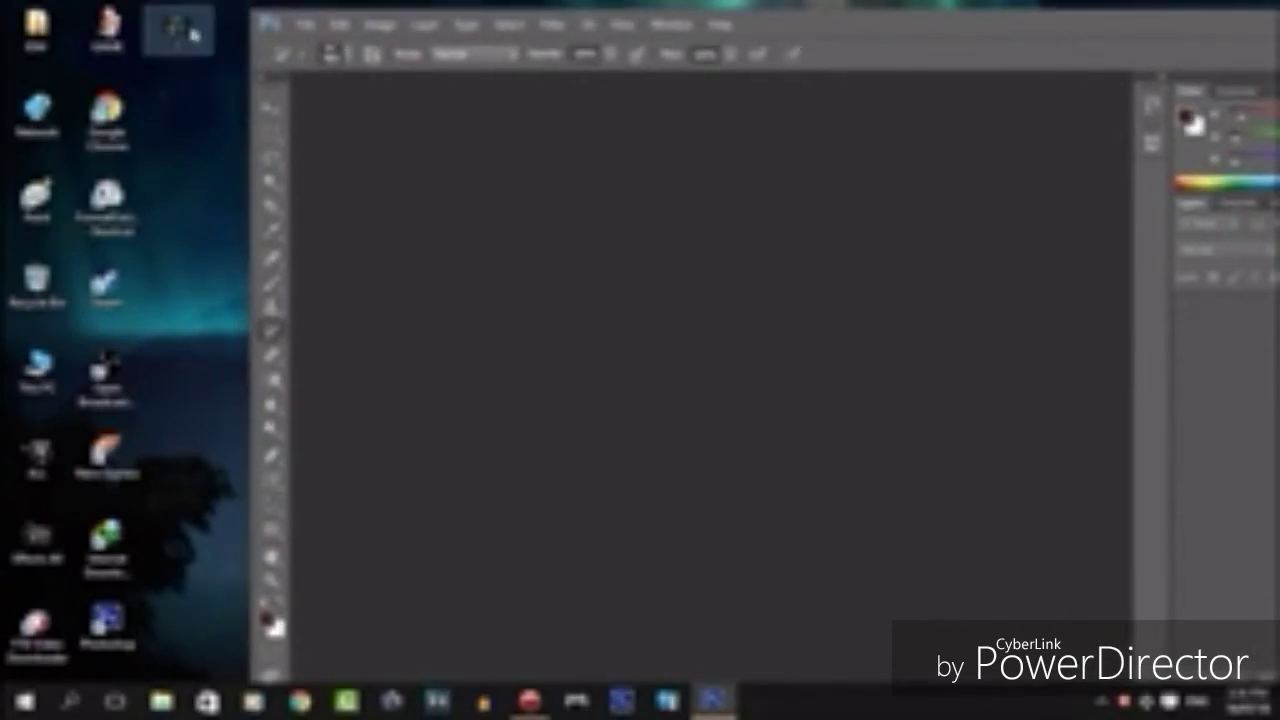
Step: View the desktop image named 1, and close both the image viewer and Photoshop
click(180, 32)
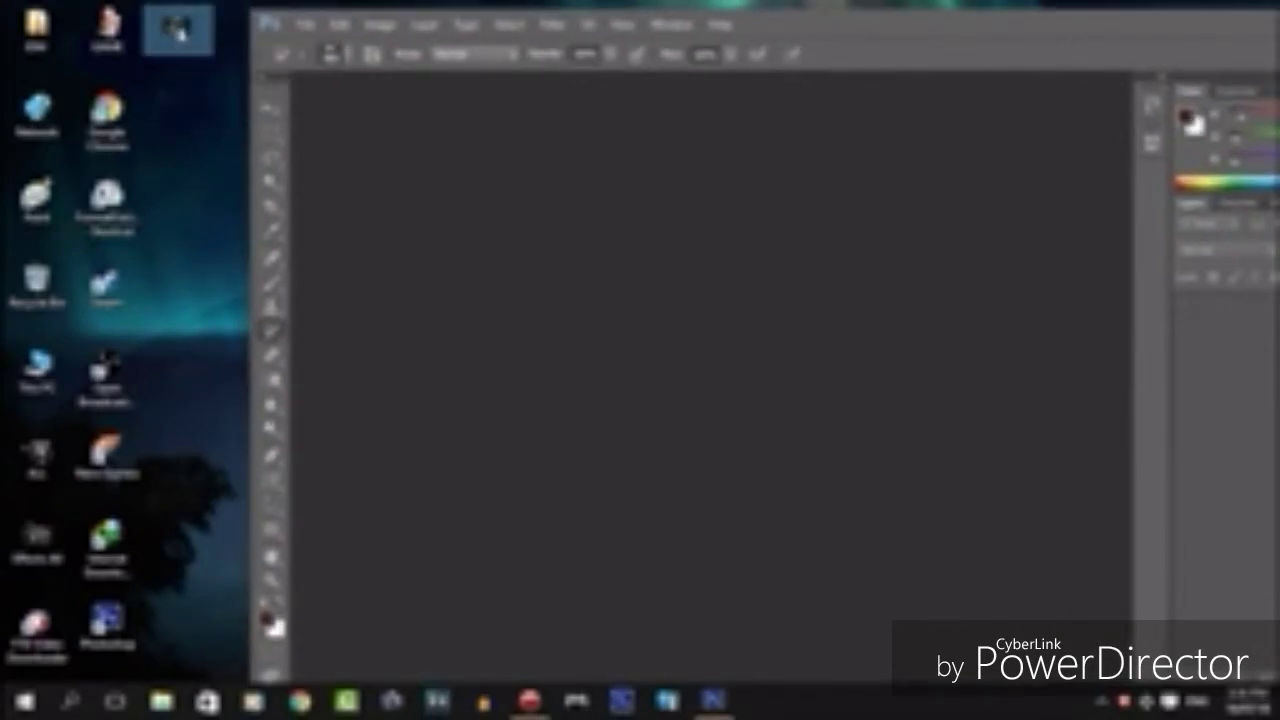
double_click(180, 32)
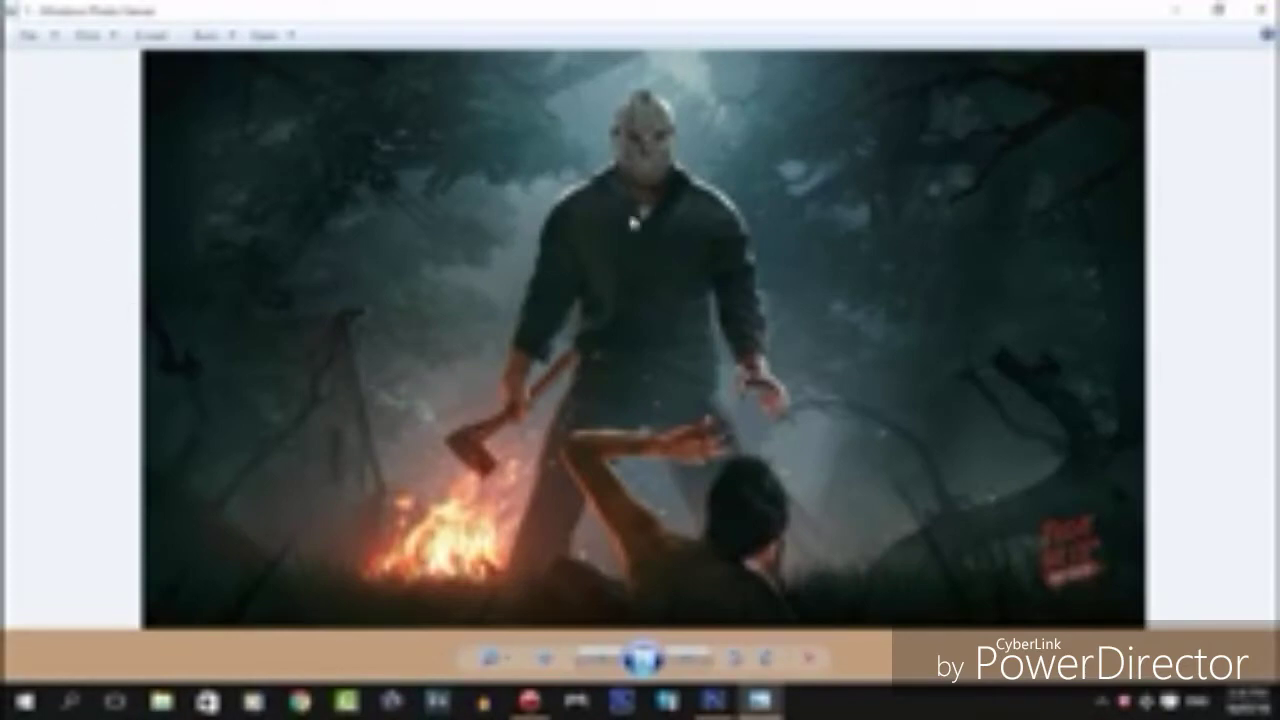
click(1257, 10)
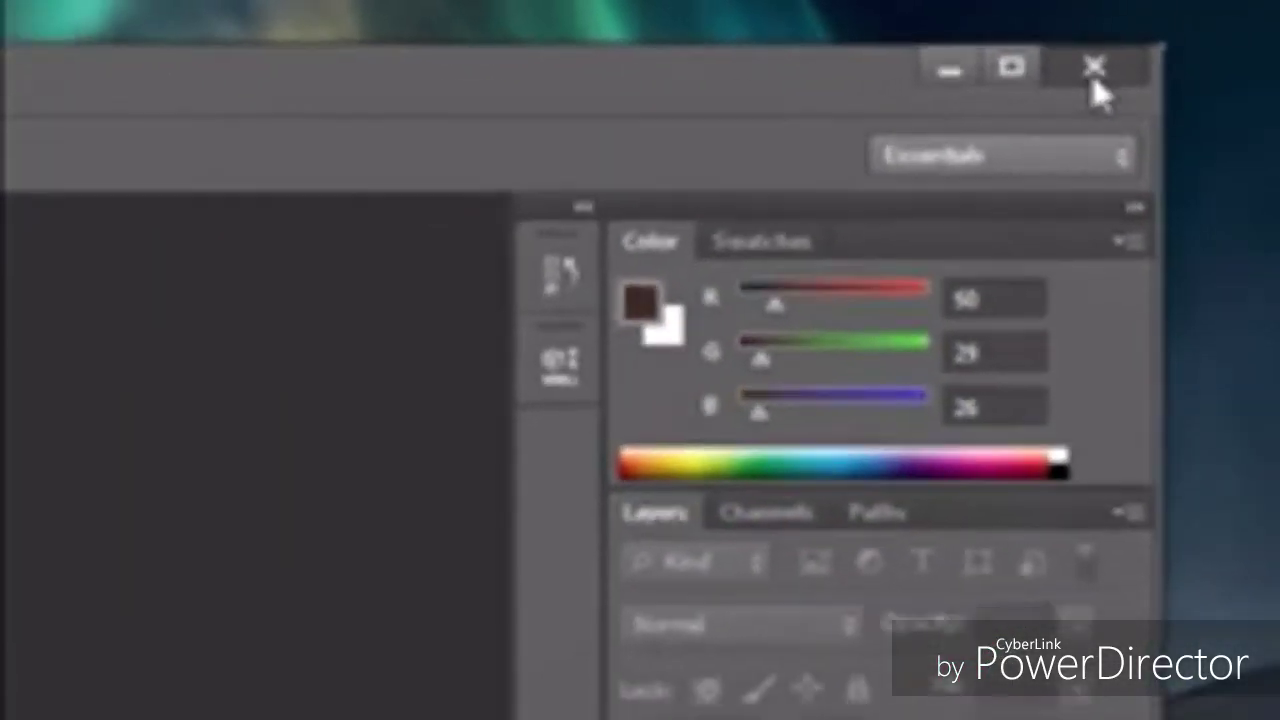
click(1050, 100)
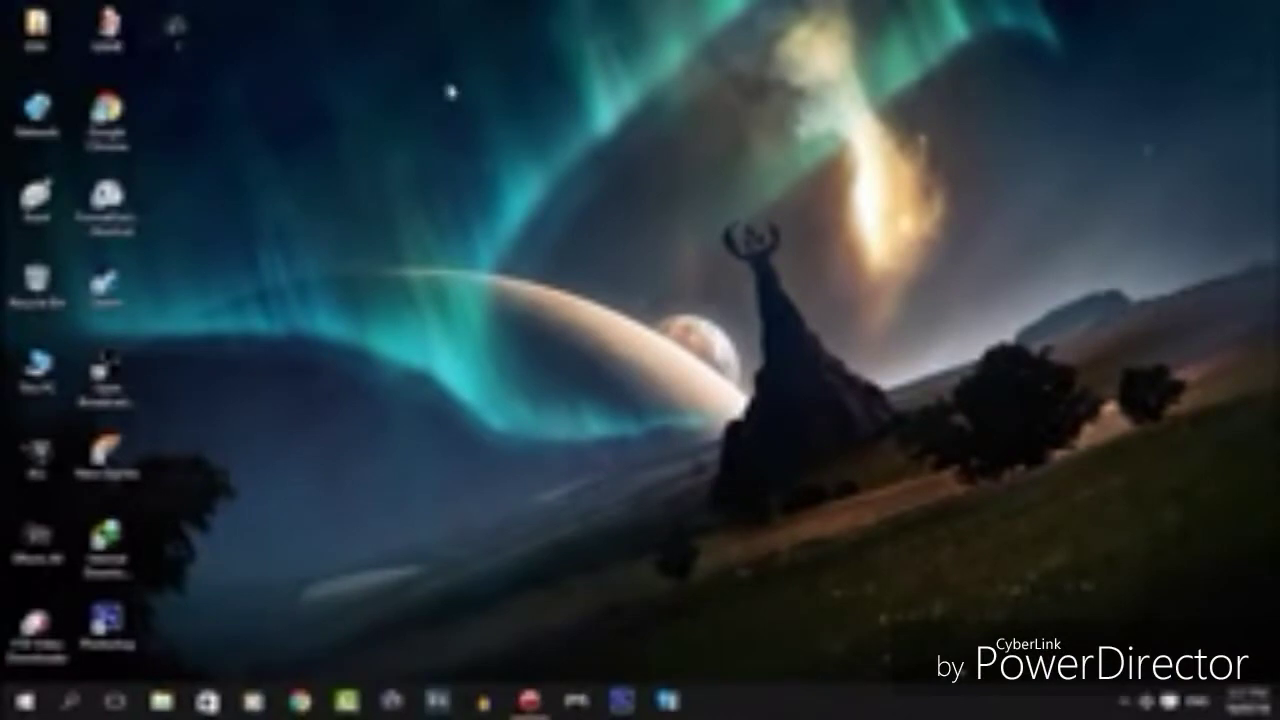
Step: Place the Photoshop desktop shortcut beside the GAME icon and turn off its Windows 7 compatibility mode, applying the change
drag(115, 625, 185, 40)
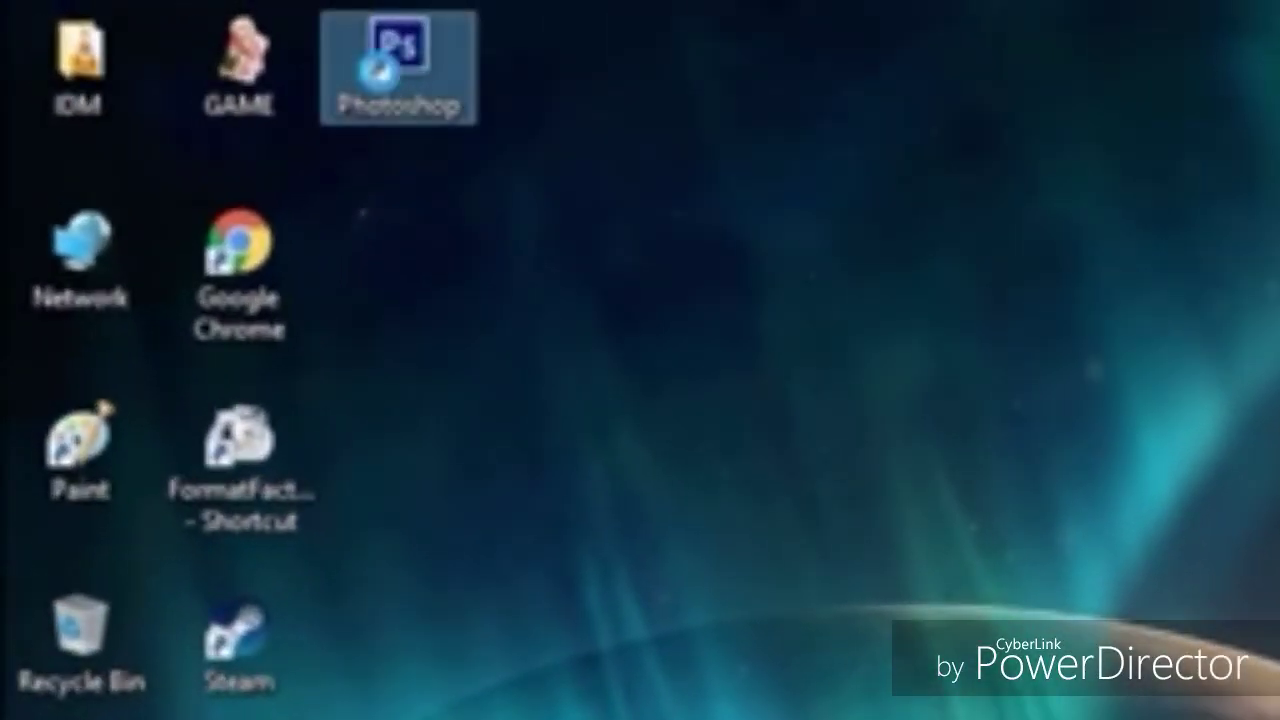
right_click(210, 48)
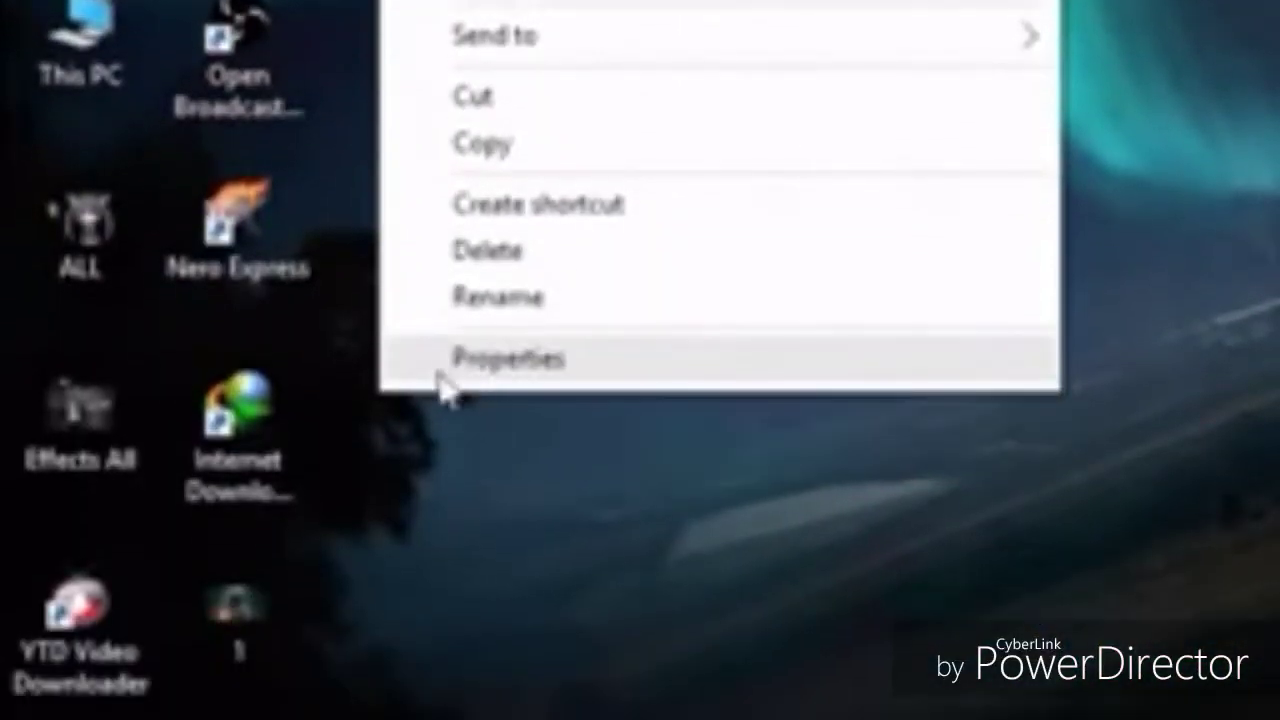
click(605, 378)
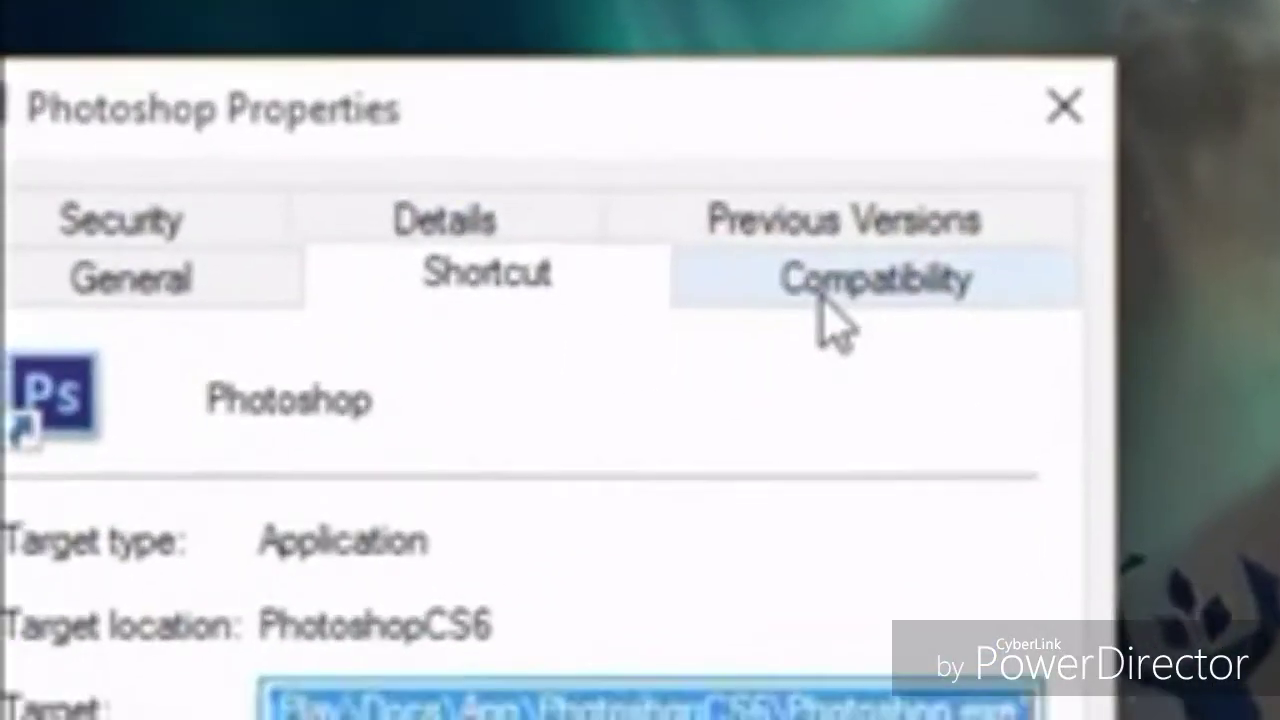
click(795, 330)
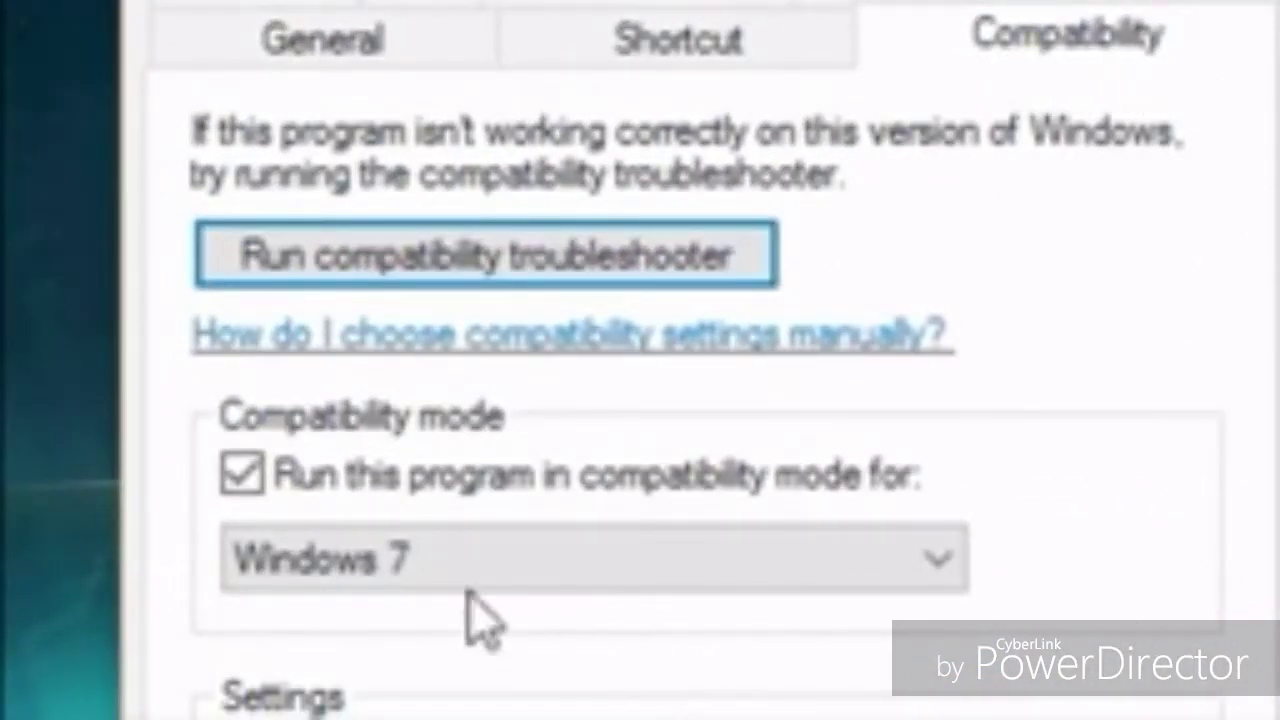
click(240, 475)
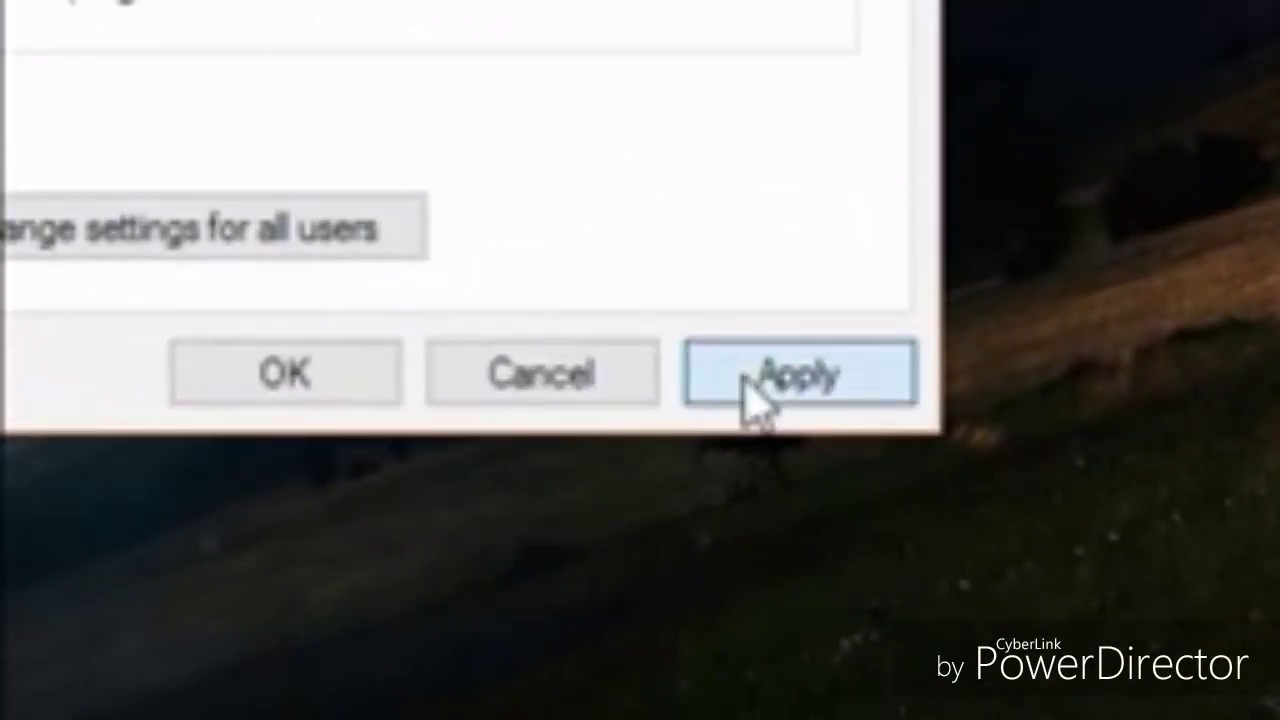
click(752, 392)
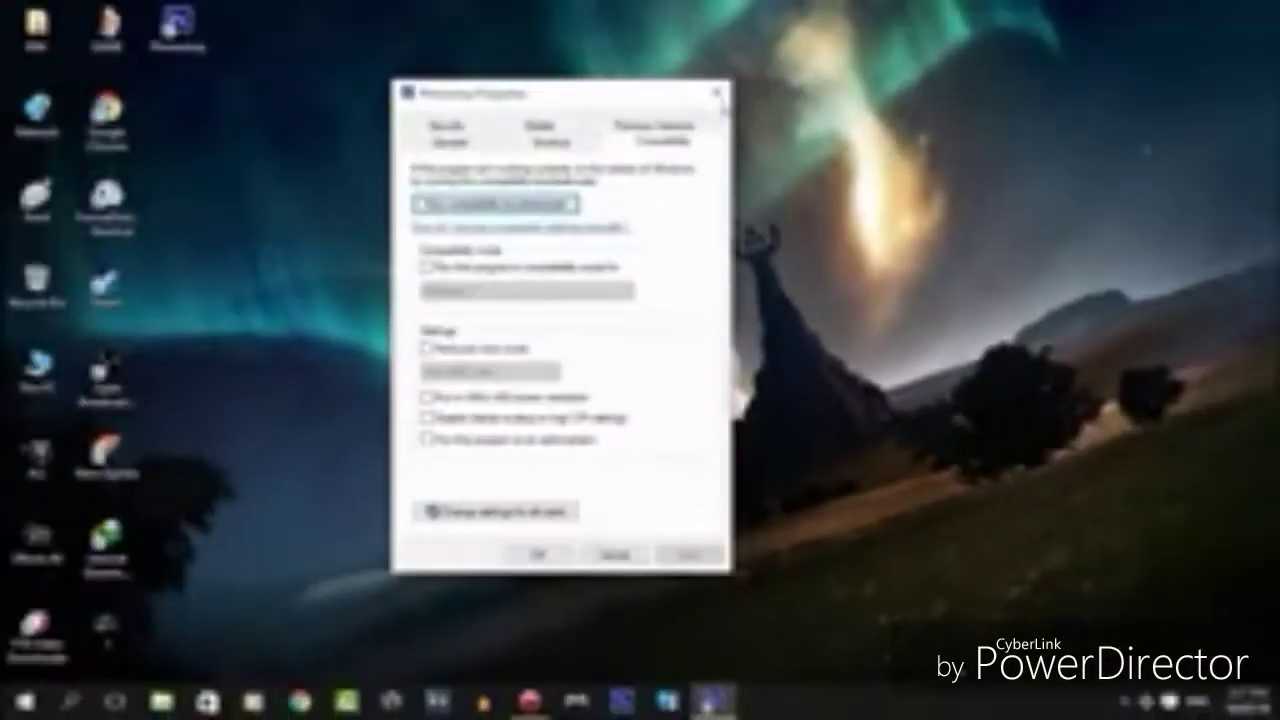
click(716, 94)
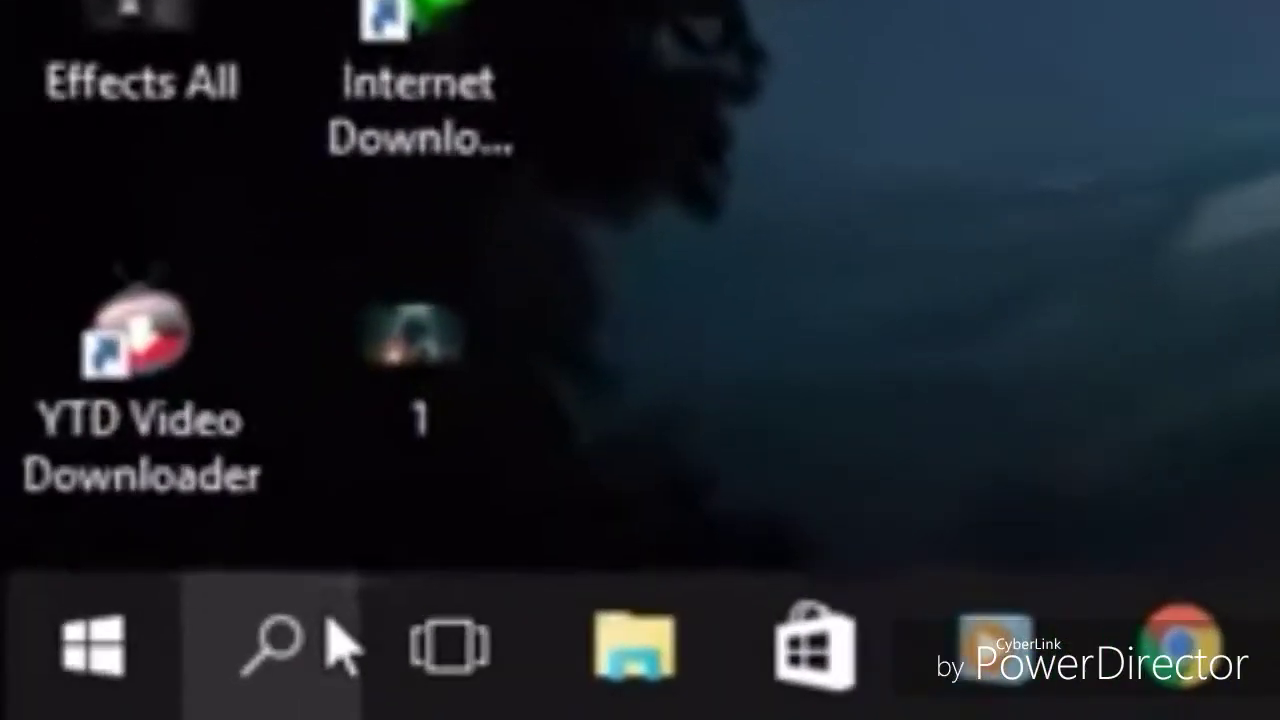
Step: Open the Run dialog through a Windows search for "run" and launch regedit from it
click(80, 698)
text(r)
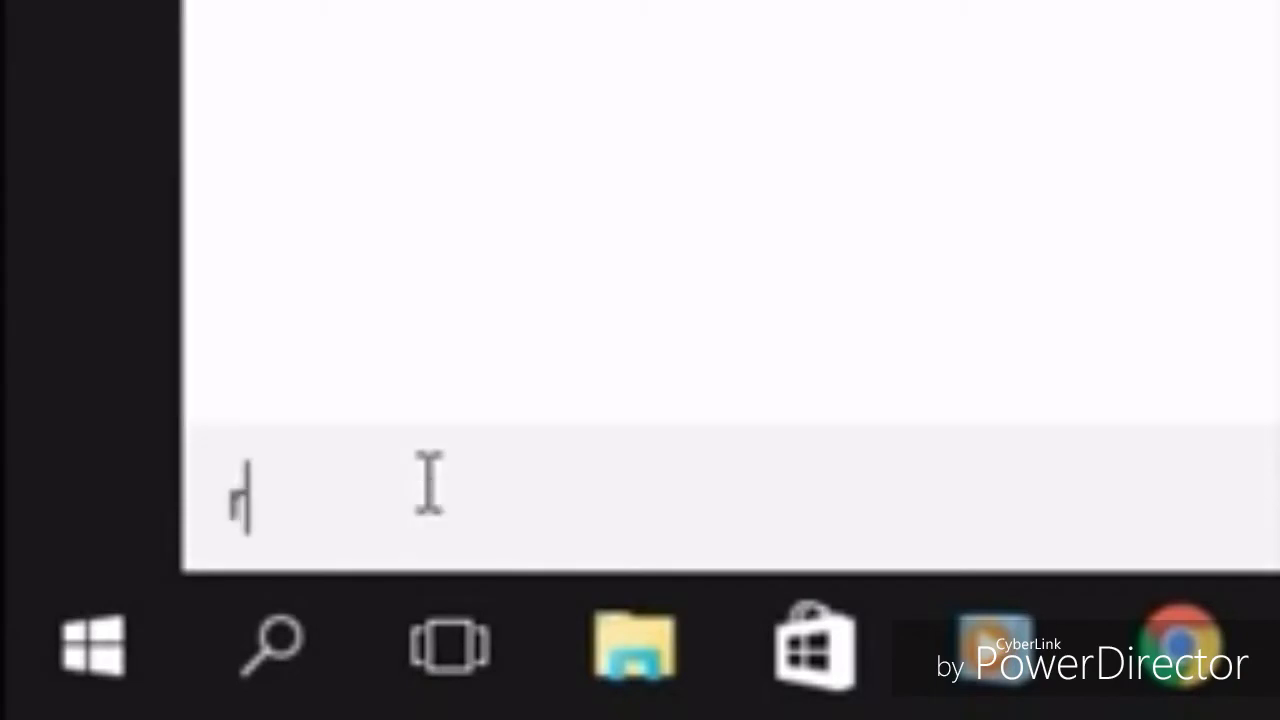
text(un)
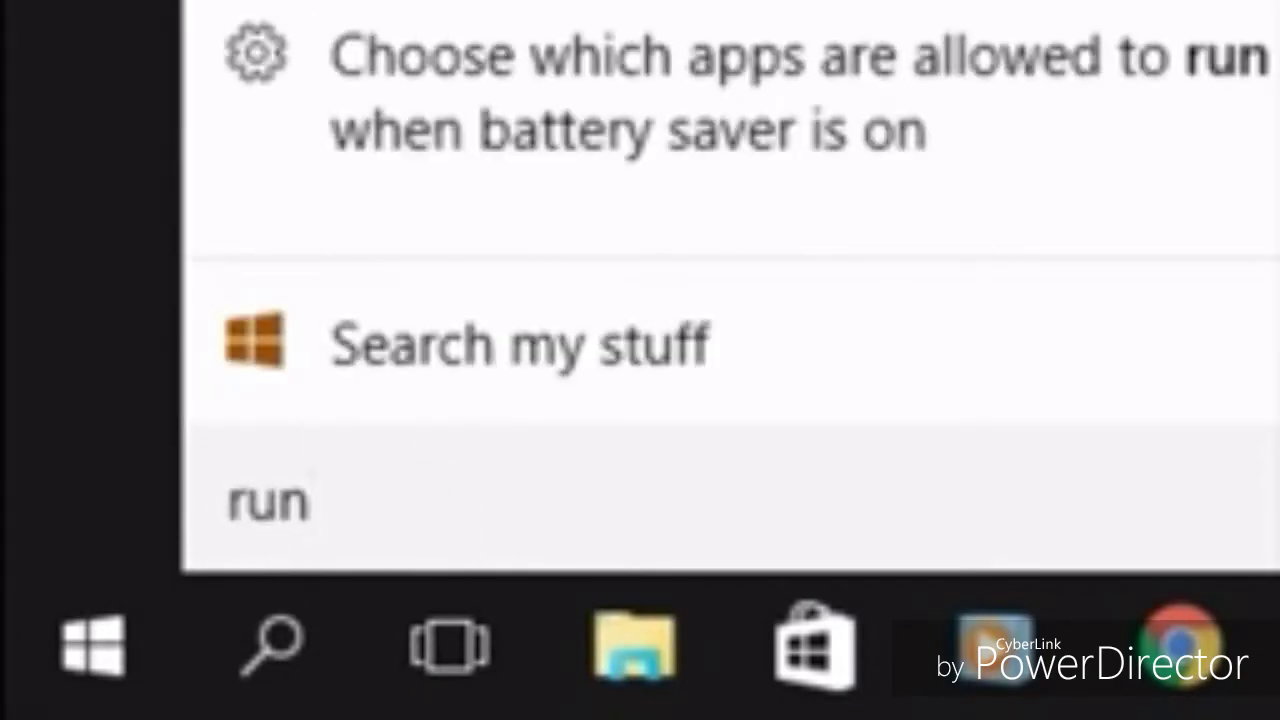
key(Return)
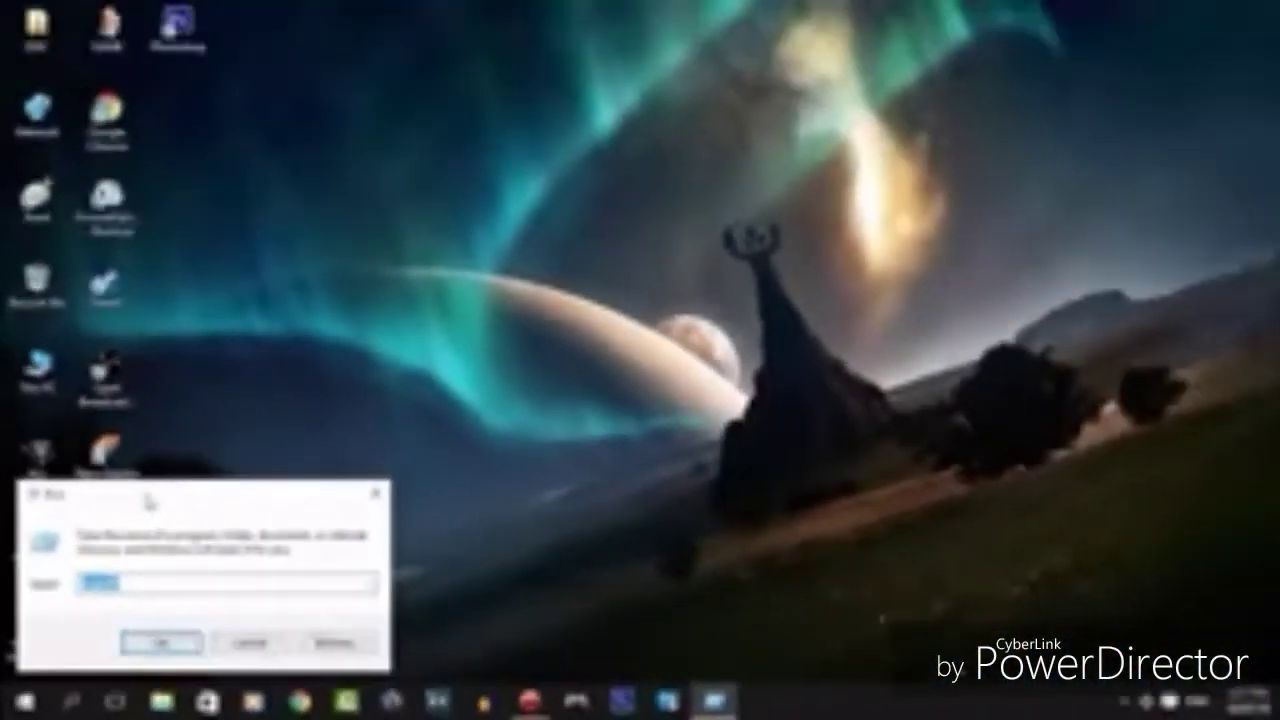
drag(171, 488, 625, 239)
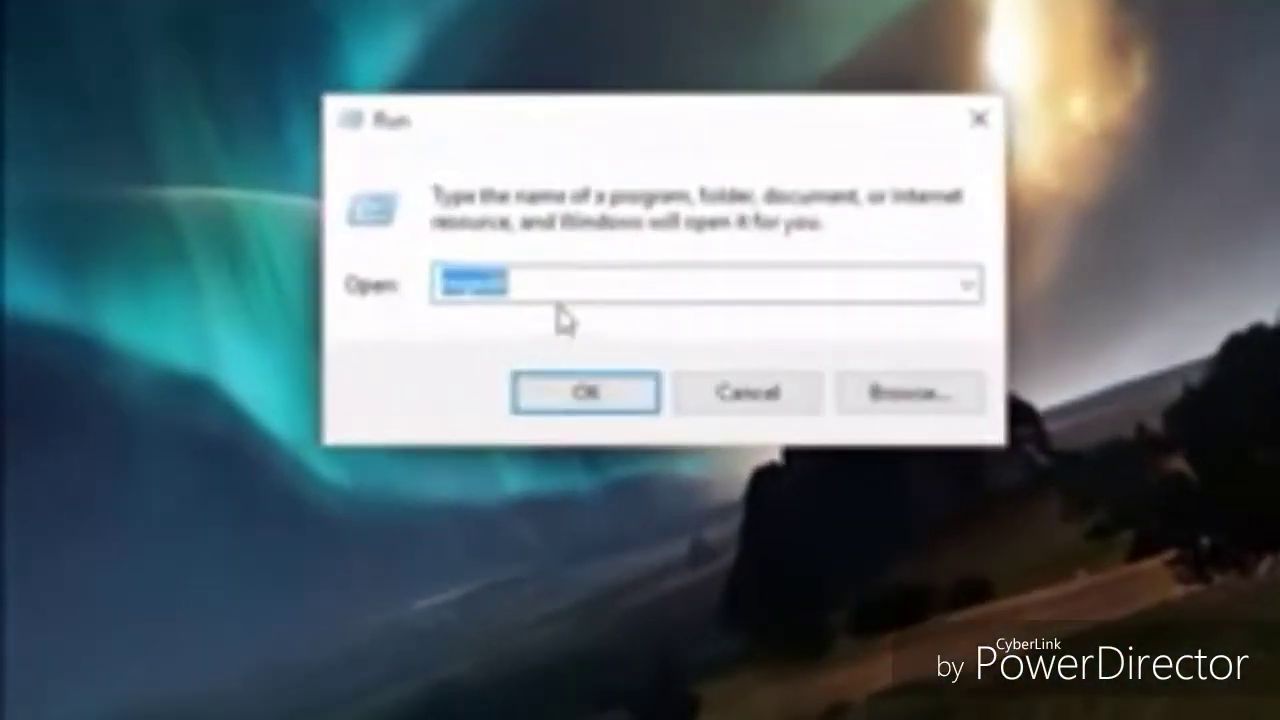
click(556, 287)
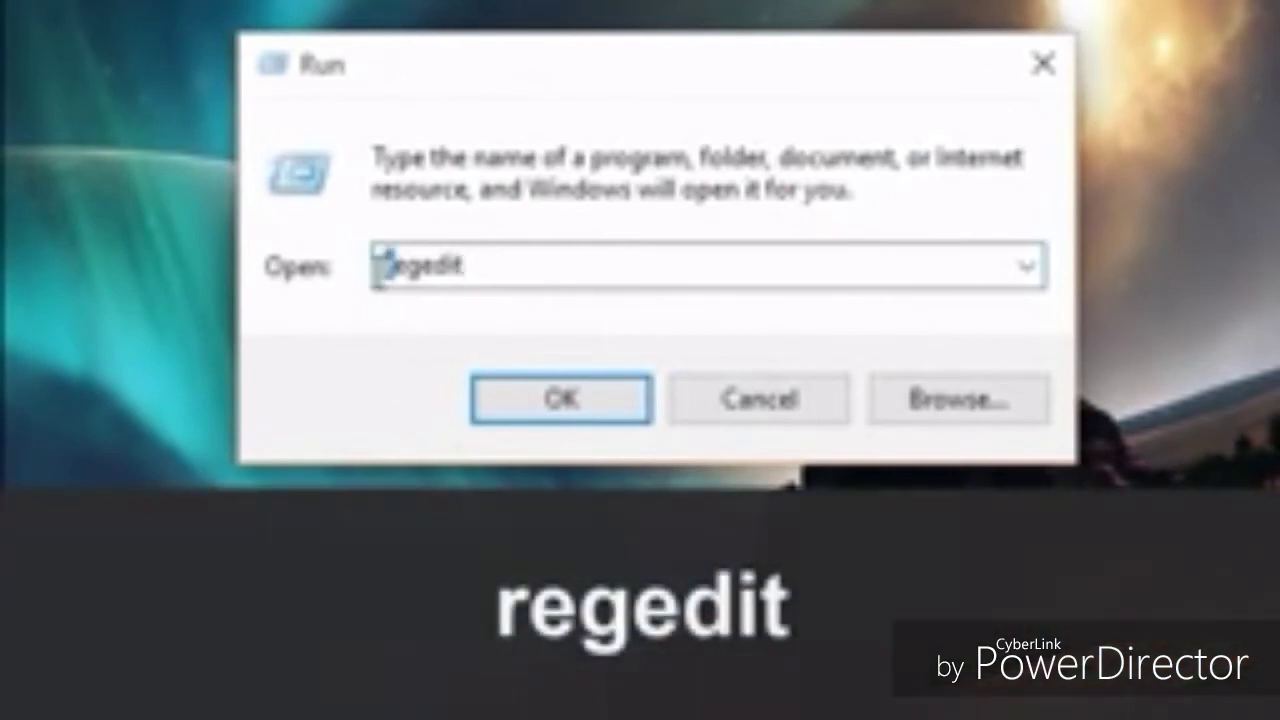
drag(509, 271, 278, 266)
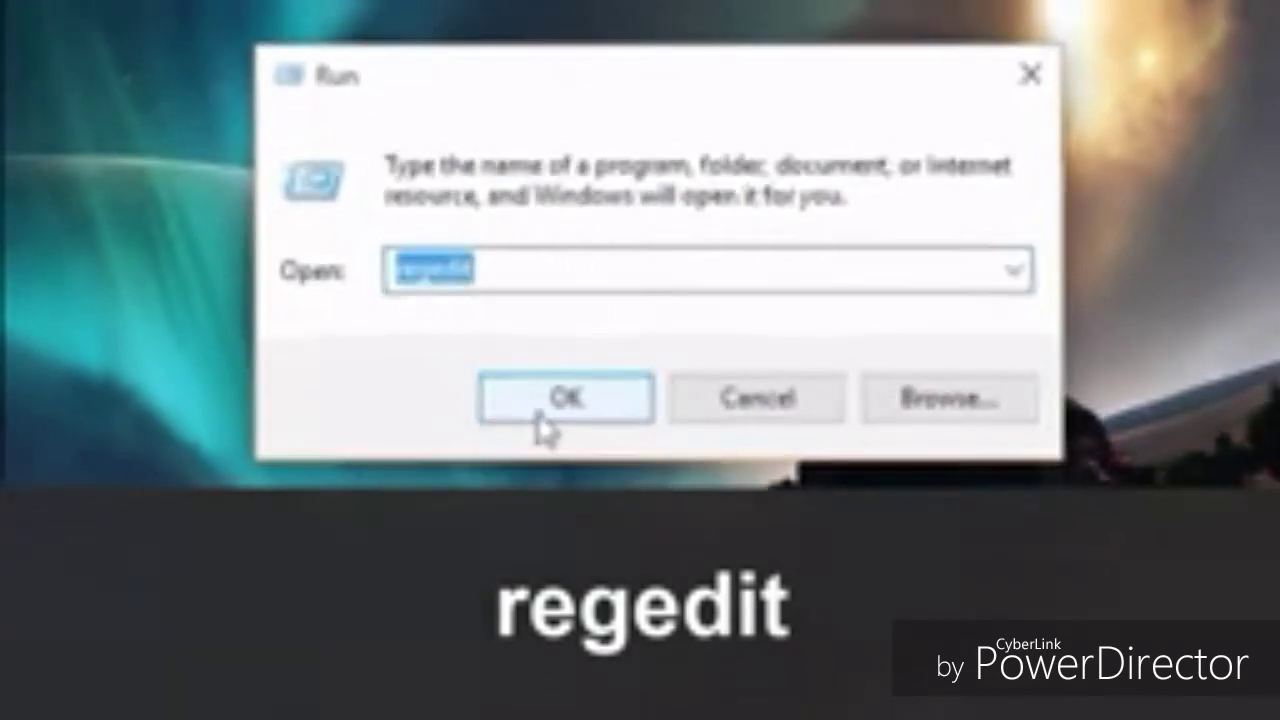
click(541, 420)
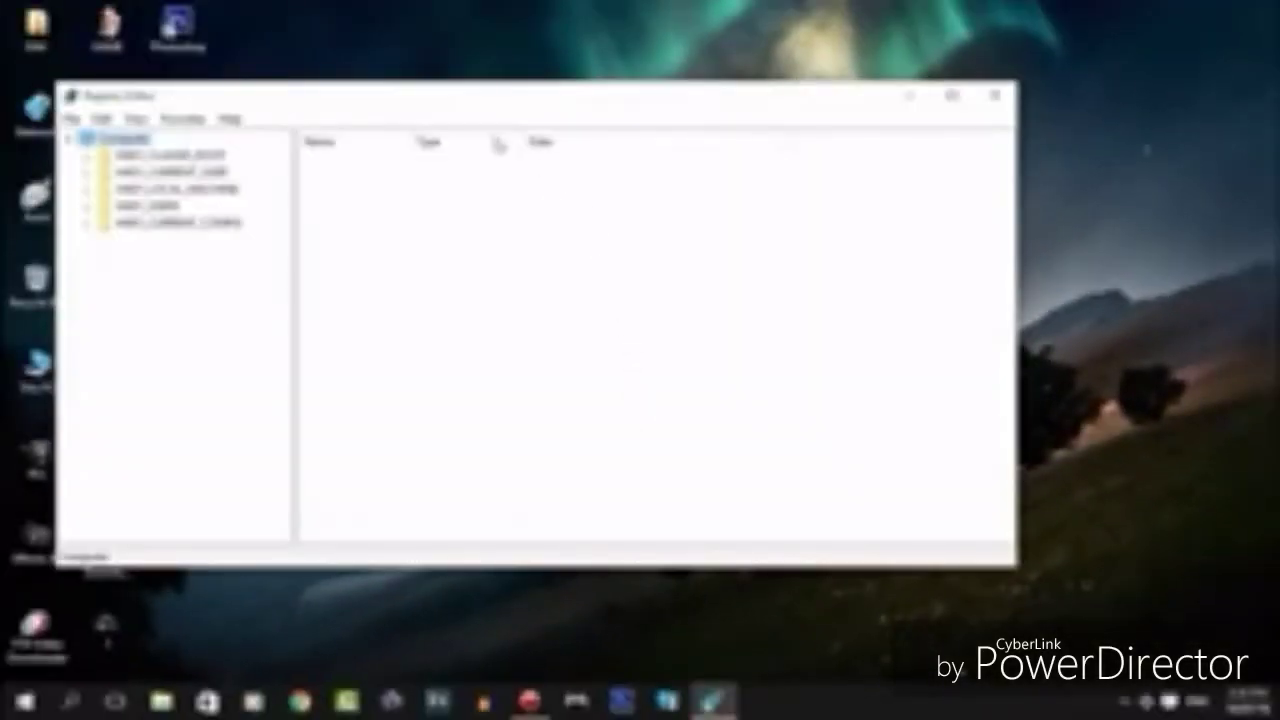
Step: Expand HKEY_LOCAL_MACHINE and its SOFTWARE key in the registry tree
drag(430, 104, 563, 91)
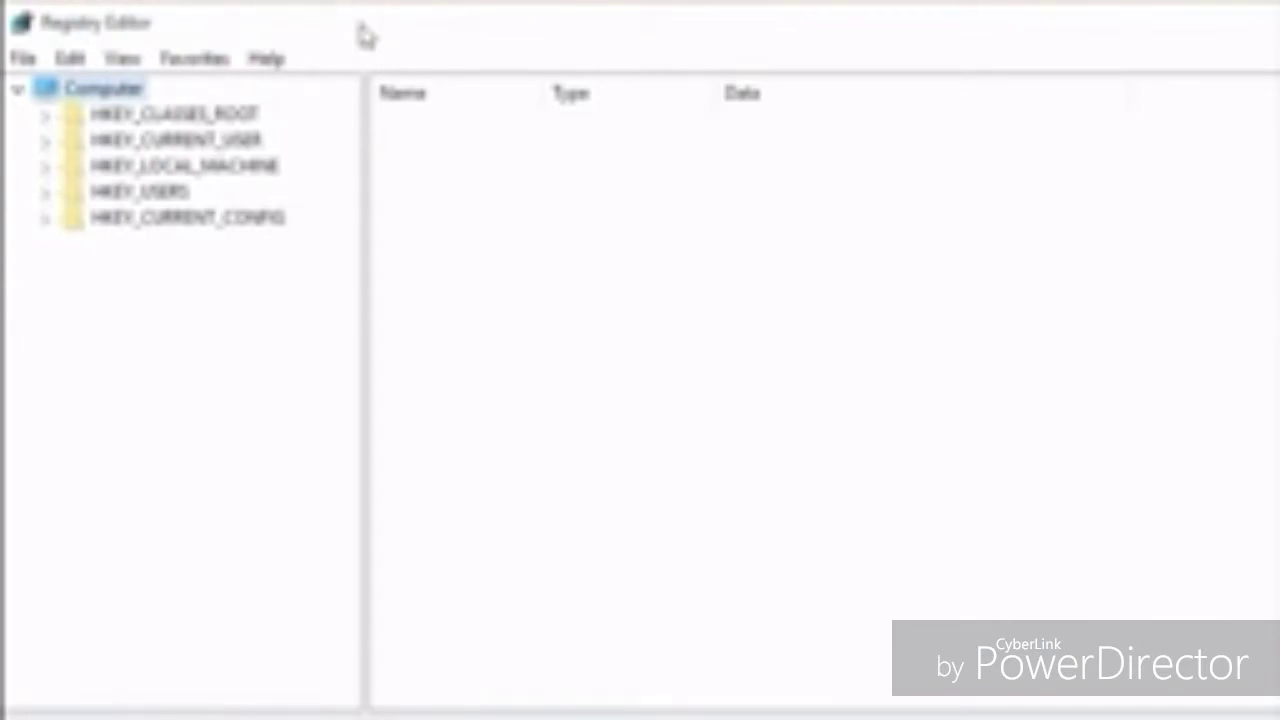
click(165, 172)
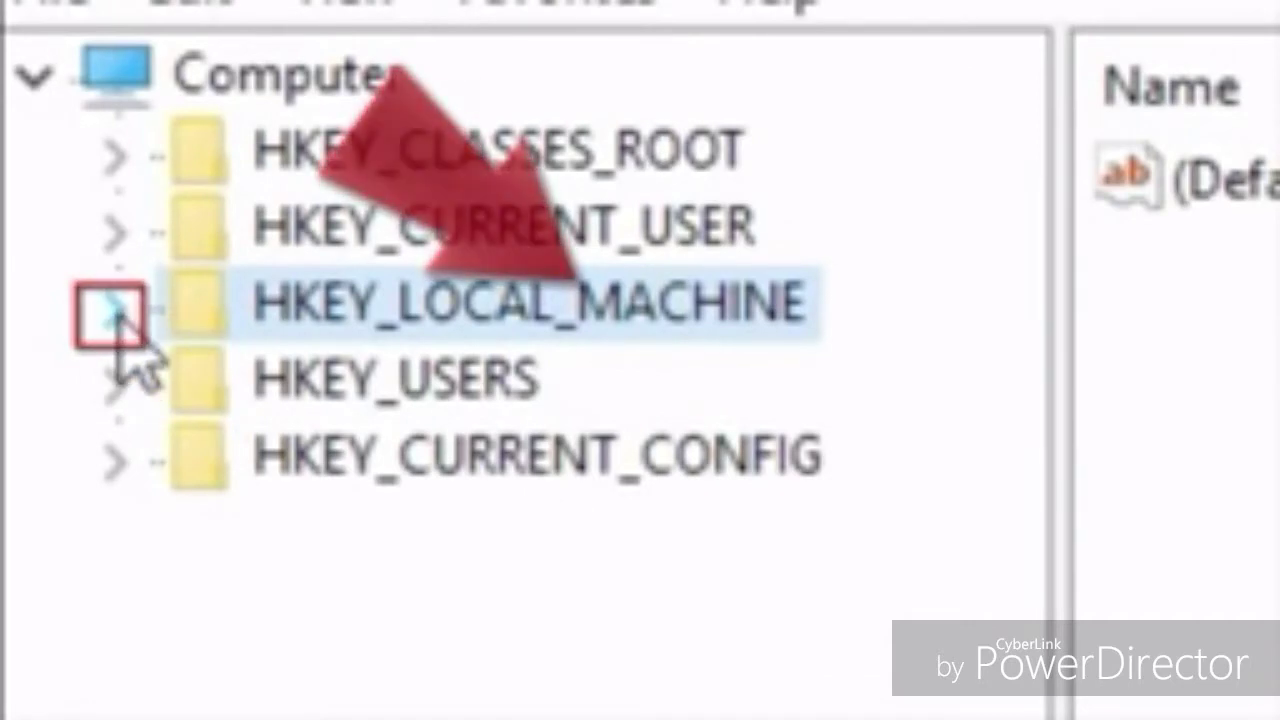
click(114, 312)
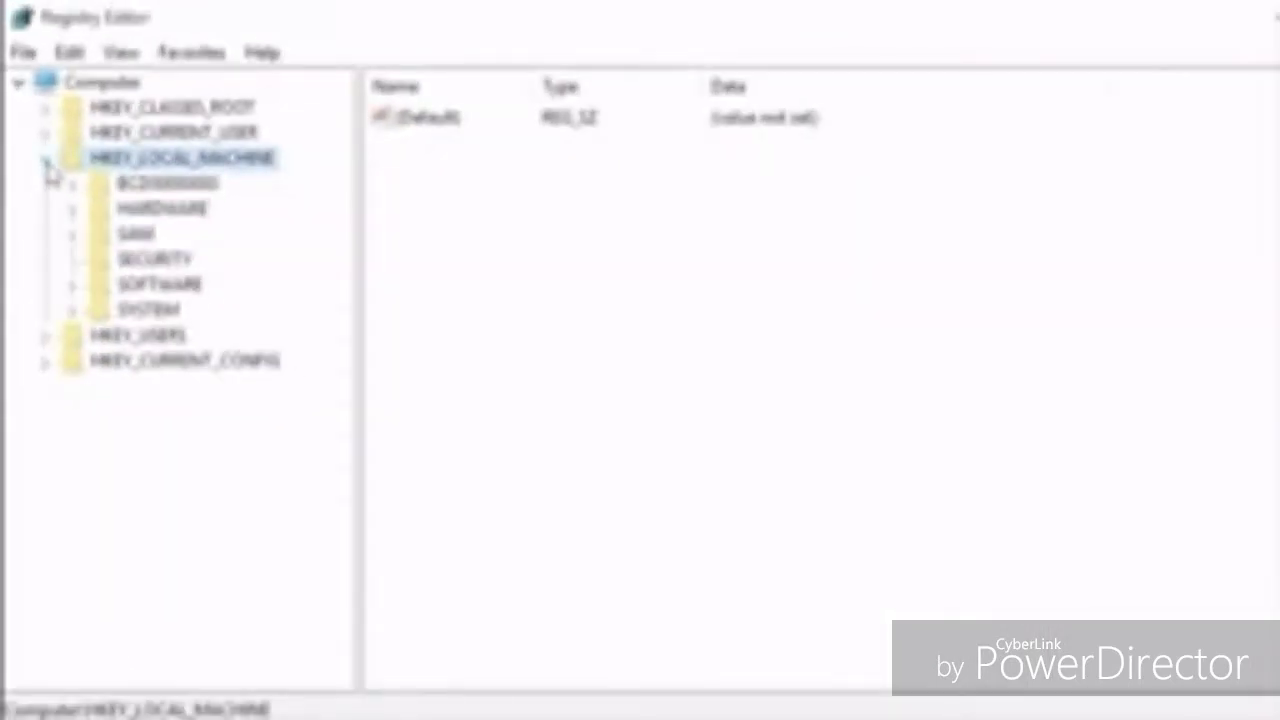
click(140, 285)
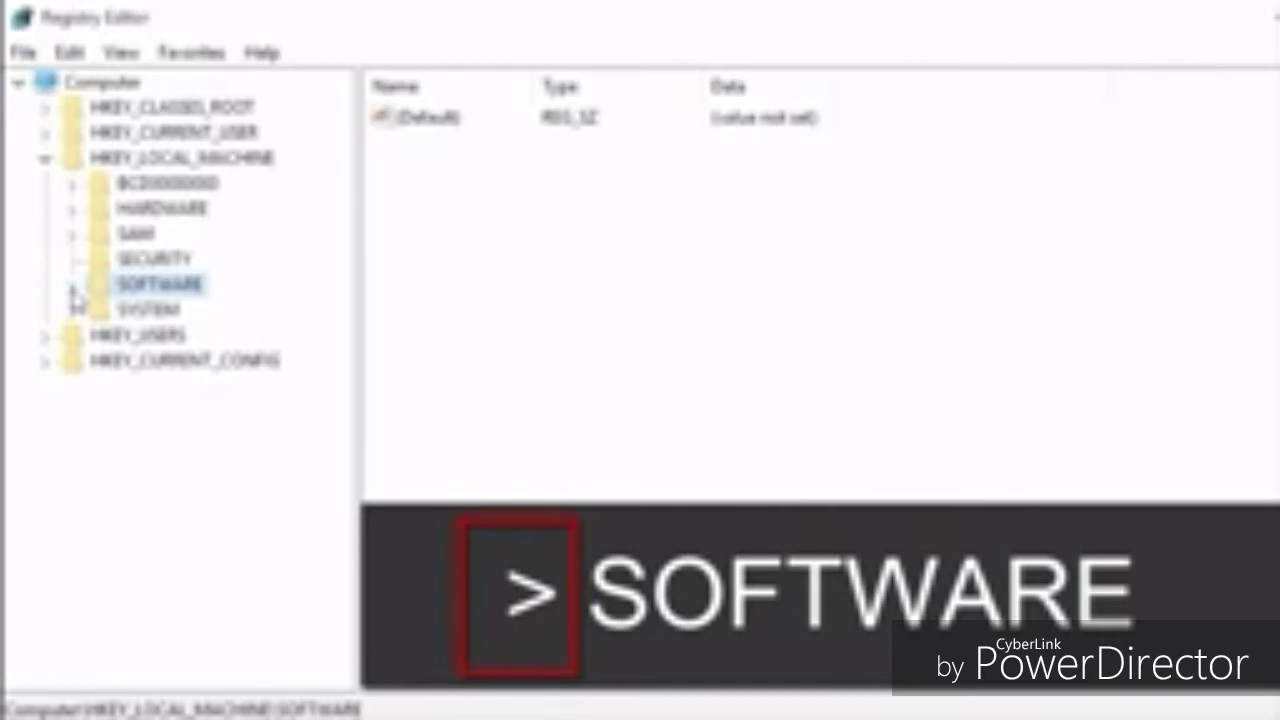
click(73, 289)
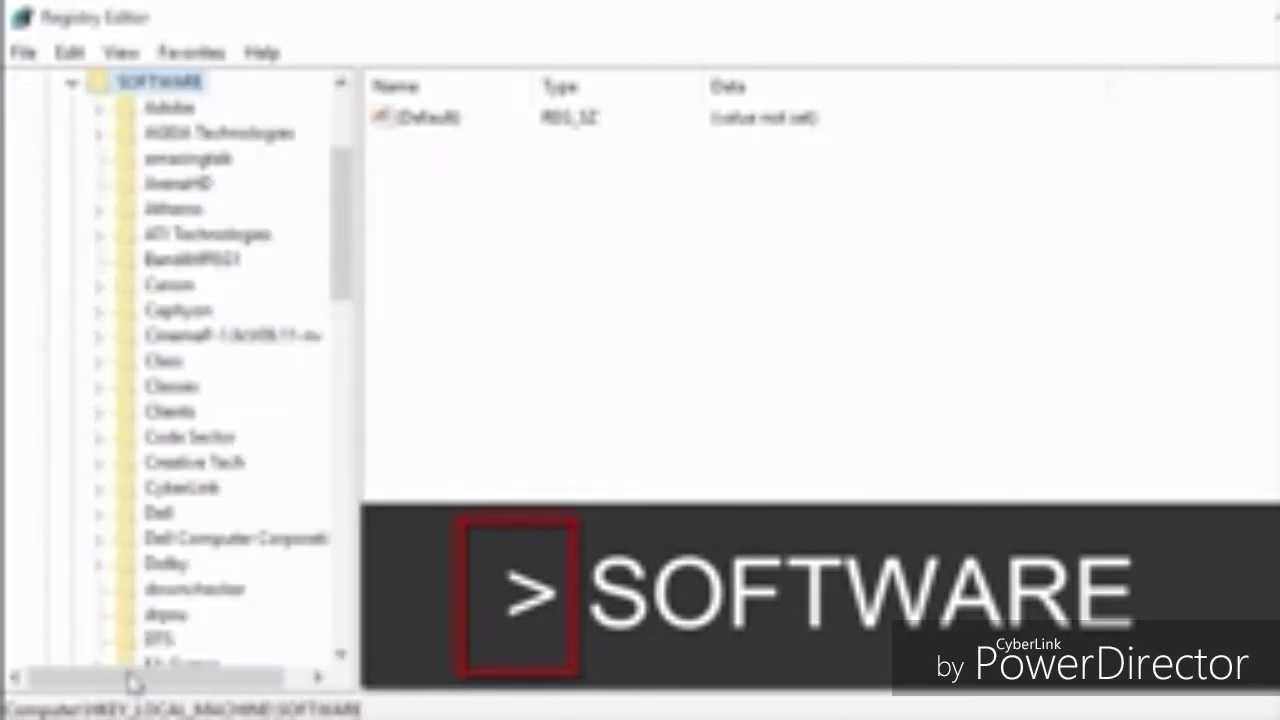
Step: Select and expand the Microsoft key under HKEY_LOCAL_MACHINE\SOFTWARE
drag(135, 680, 183, 677)
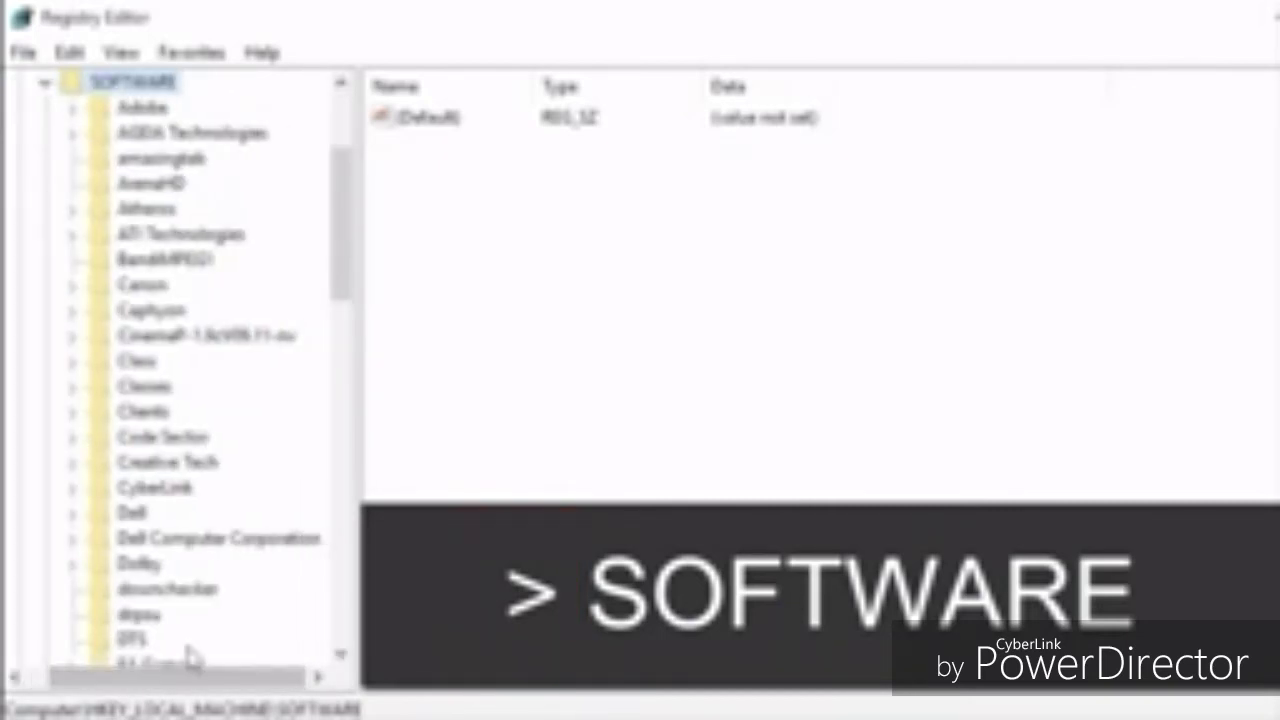
drag(345, 178, 337, 414)
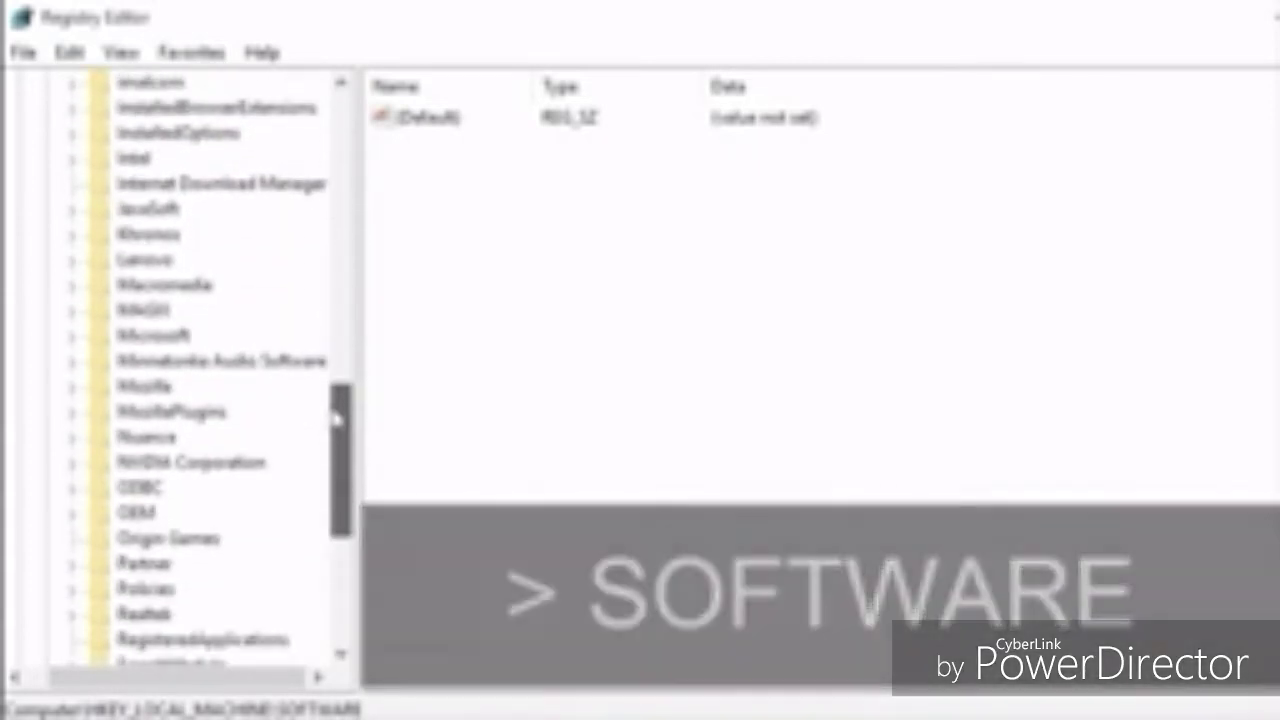
click(135, 340)
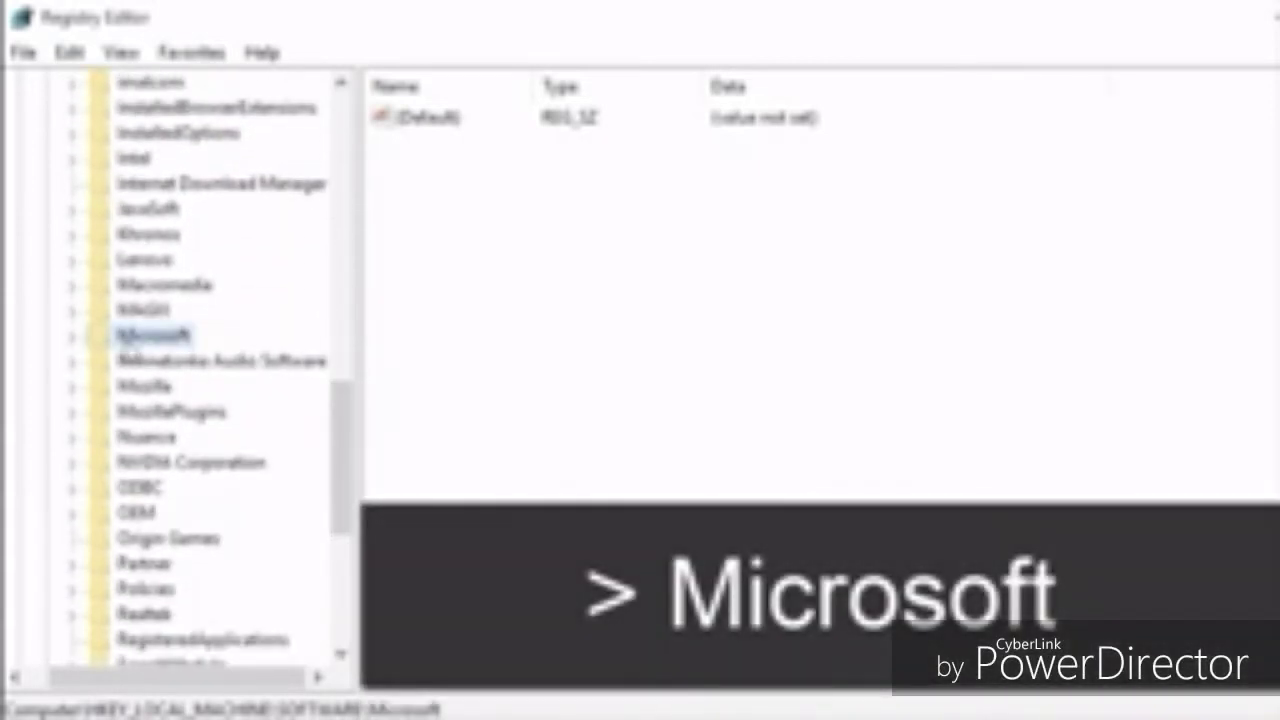
click(72, 340)
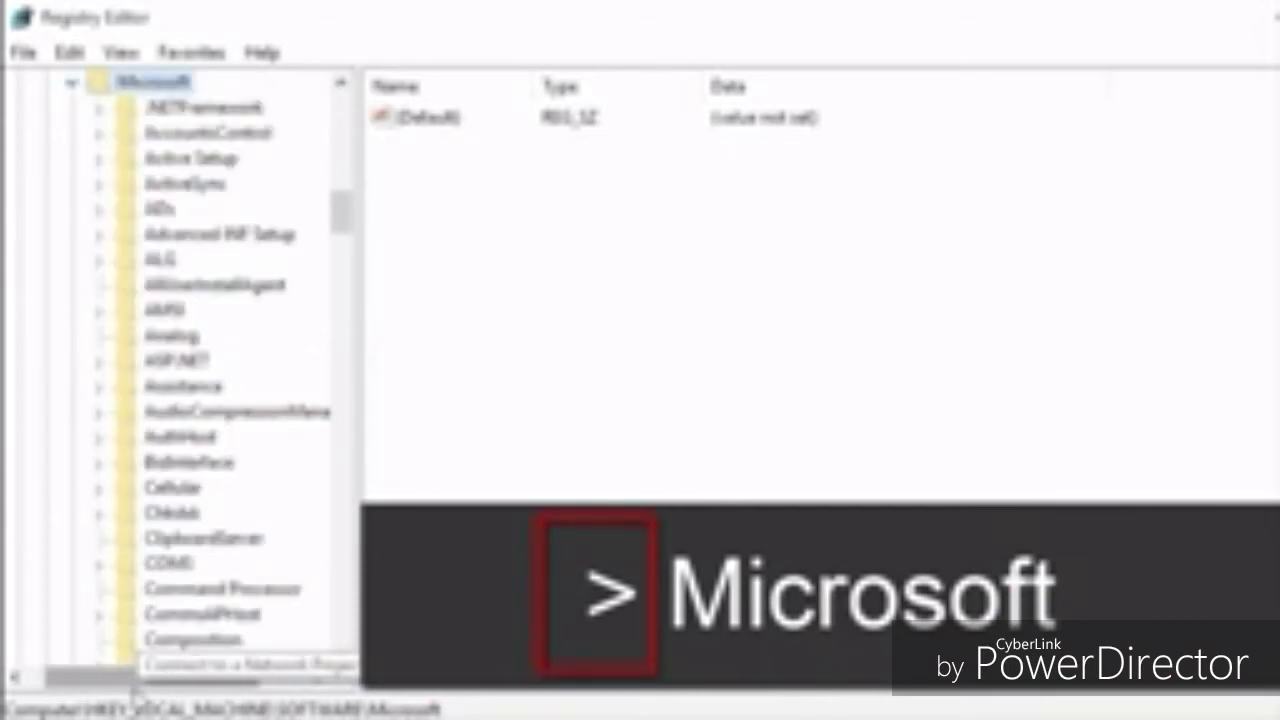
Step: Expand the Windows key under Microsoft and select its CurrentVersion key
drag(137, 684, 190, 686)
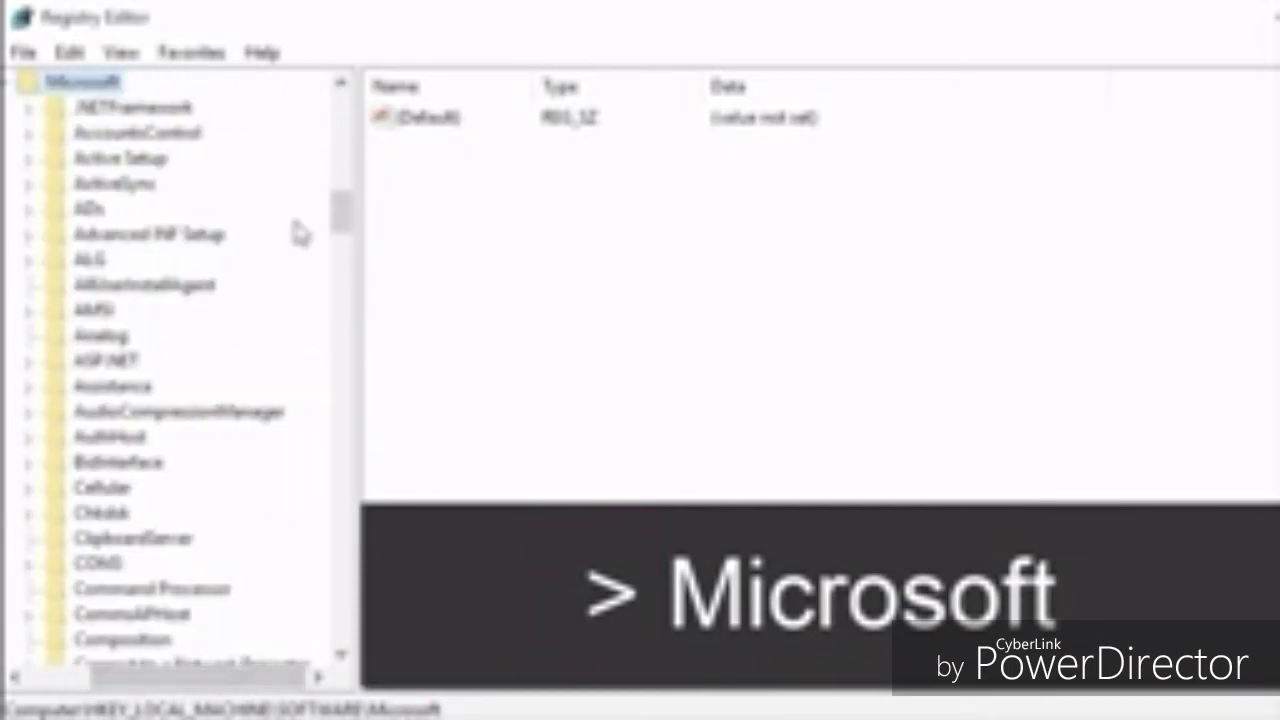
drag(342, 213, 328, 558)
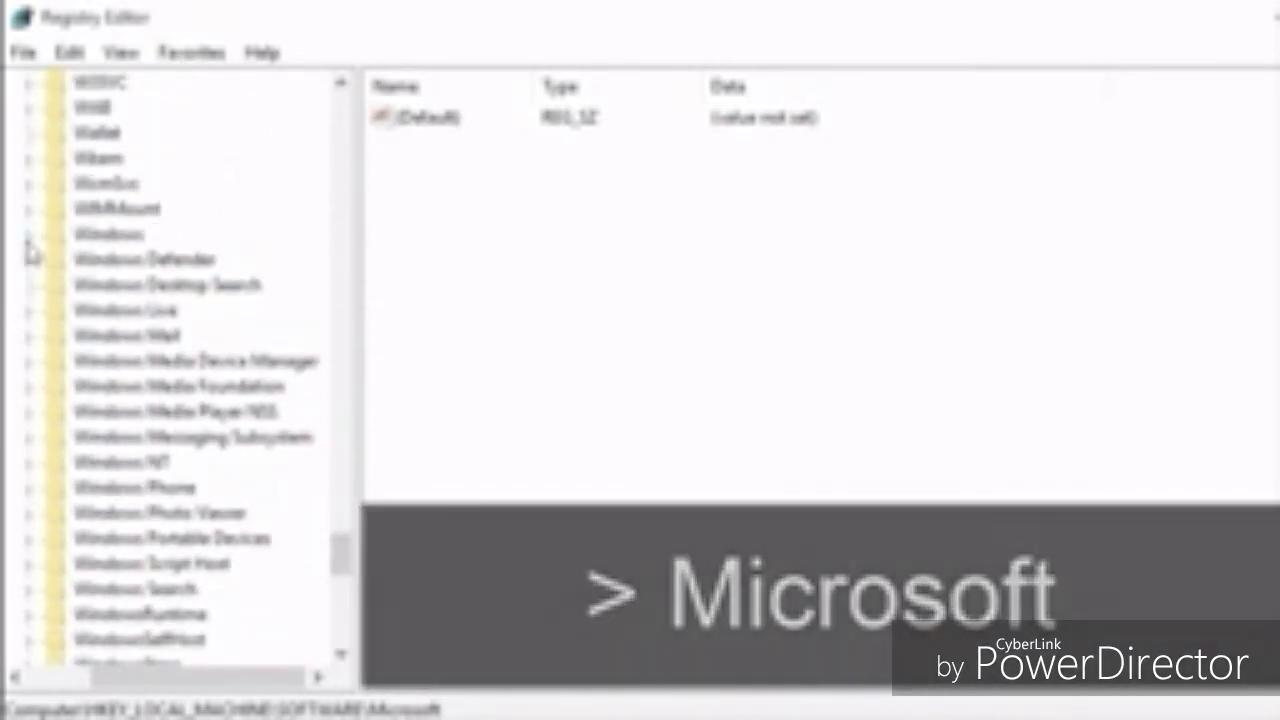
click(78, 238)
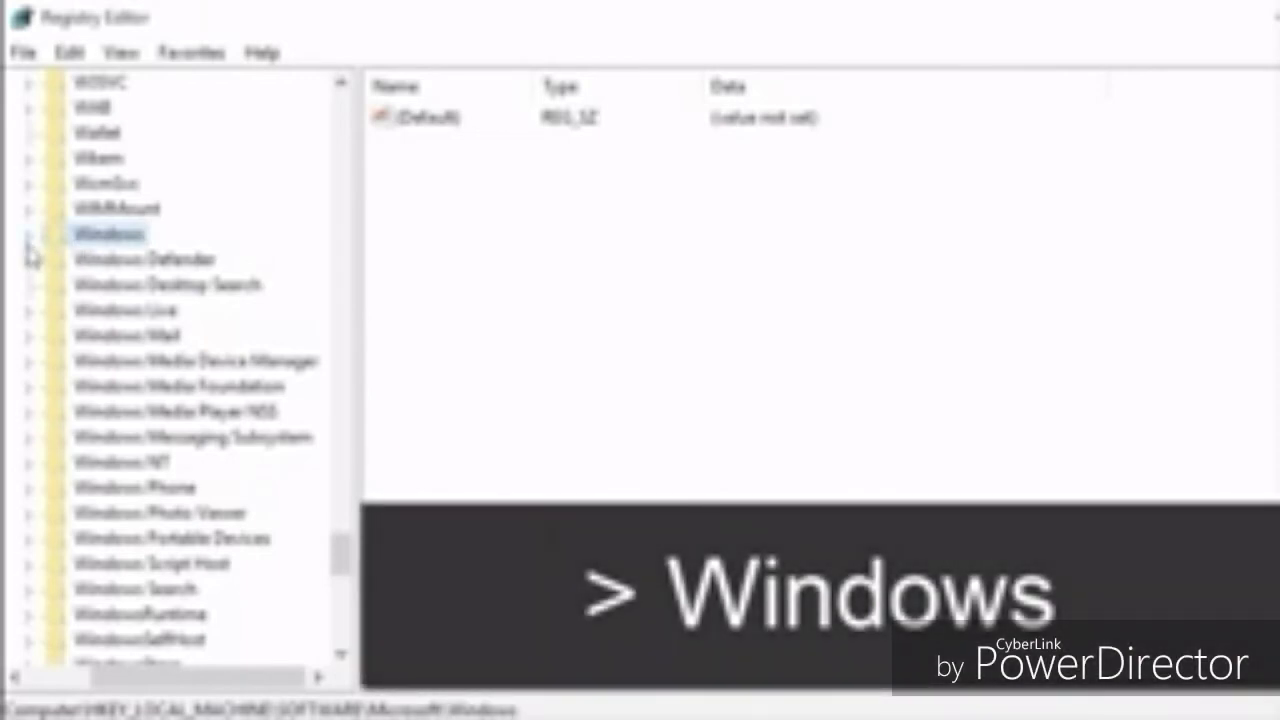
click(29, 236)
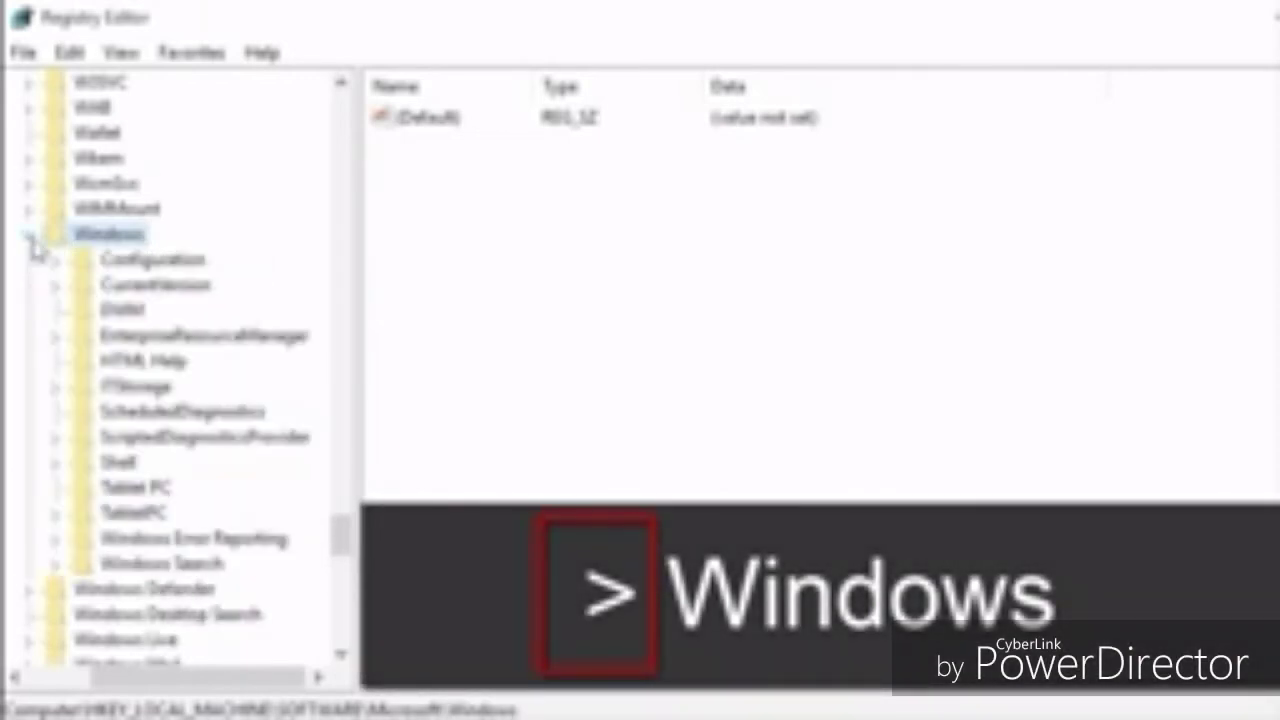
click(140, 286)
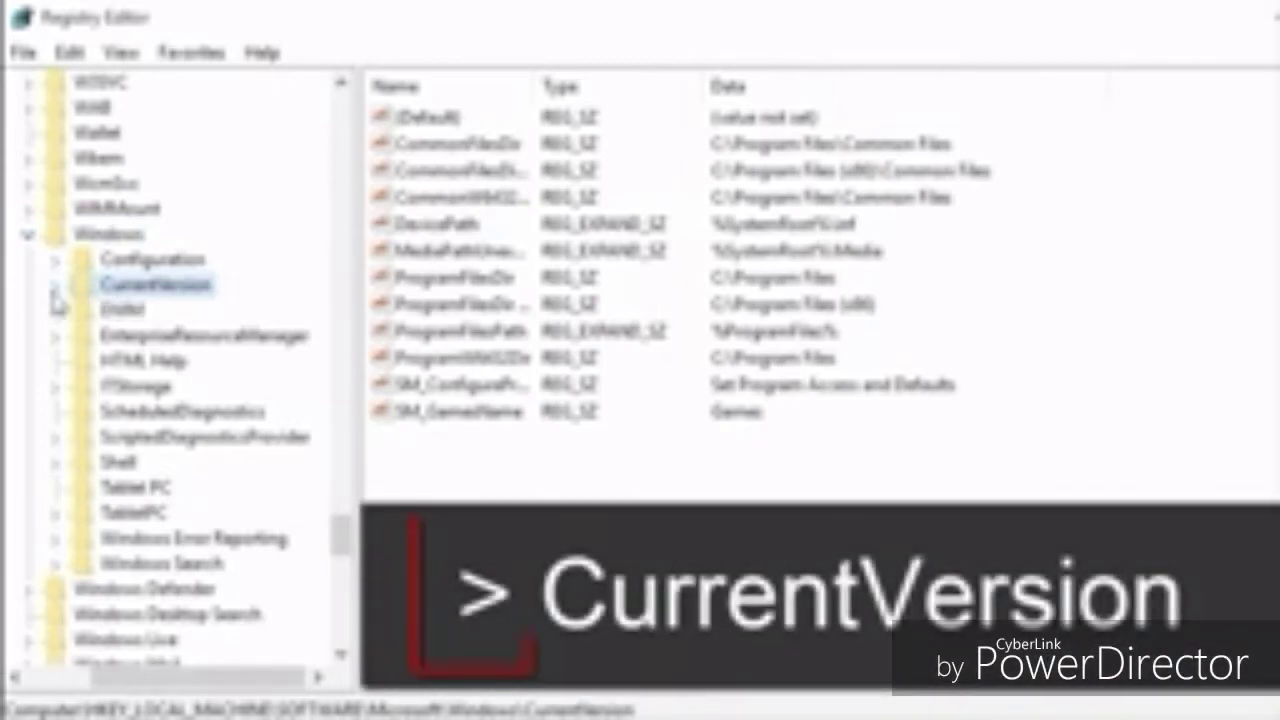
Step: Expand the CurrentVersion key and its Policies subkey in the registry tree, and select the System key under Policies
click(54, 288)
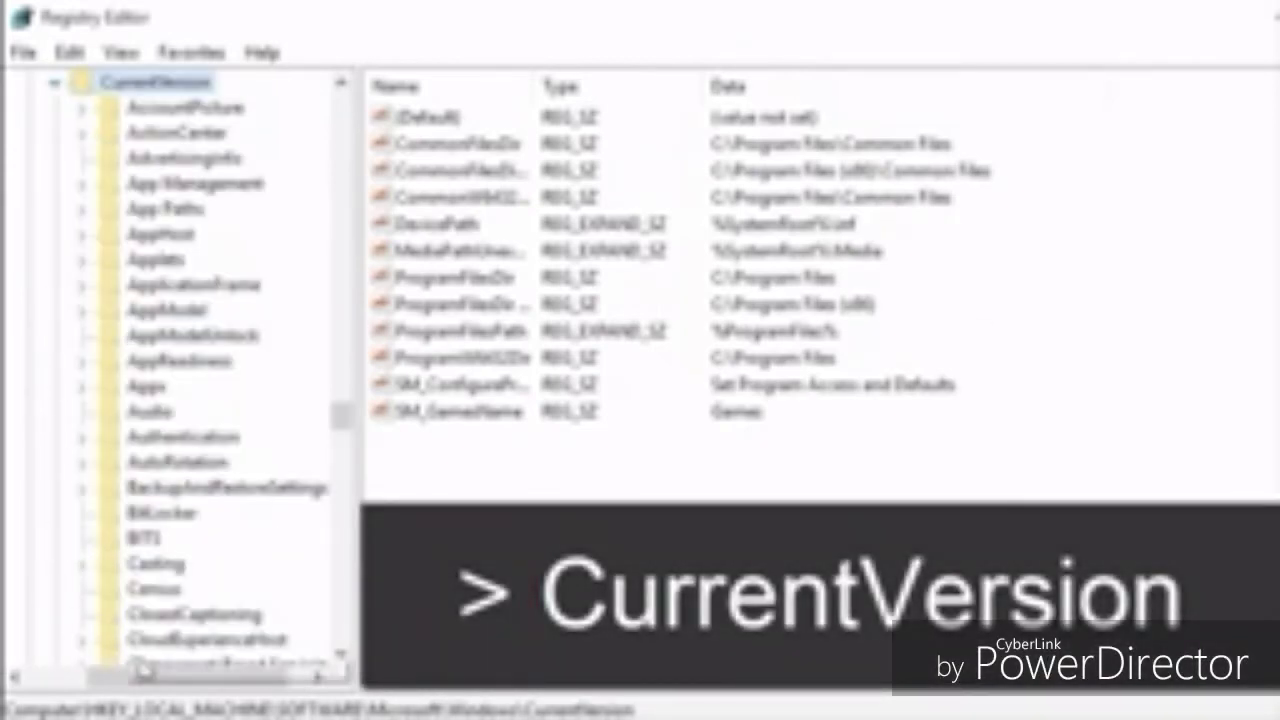
drag(154, 686, 172, 686)
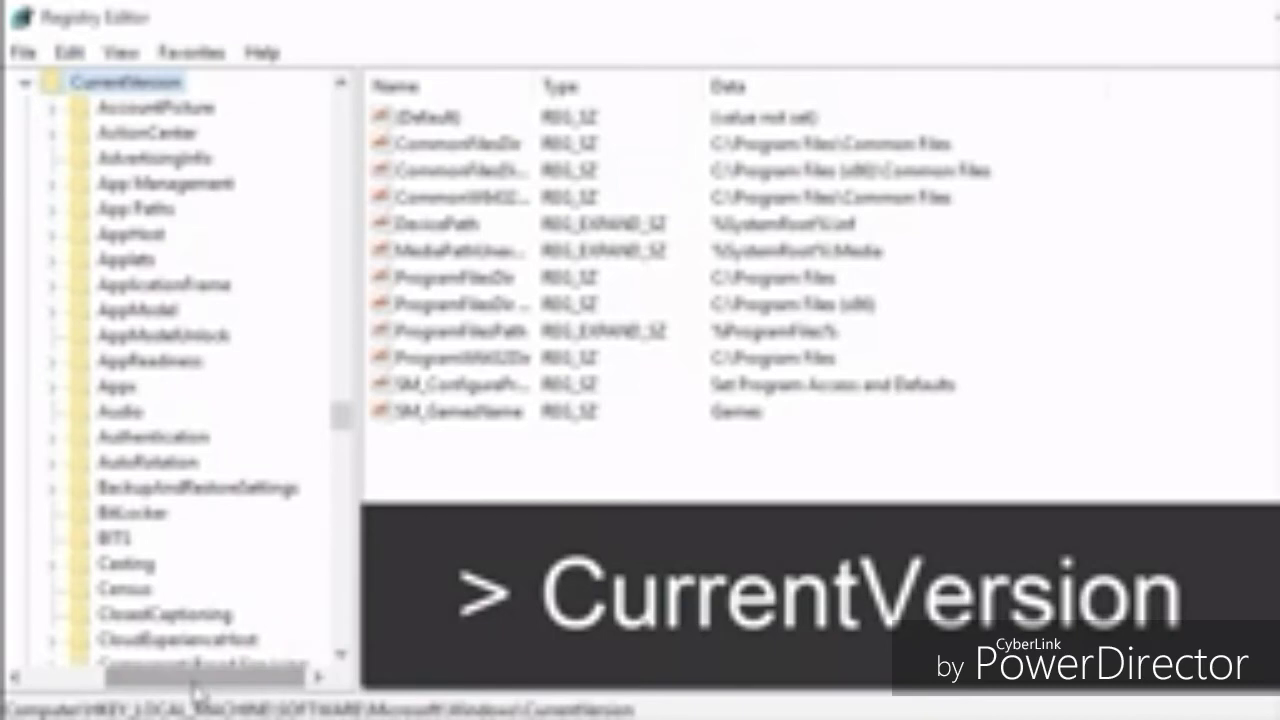
scroll(345, 425, up, 1)
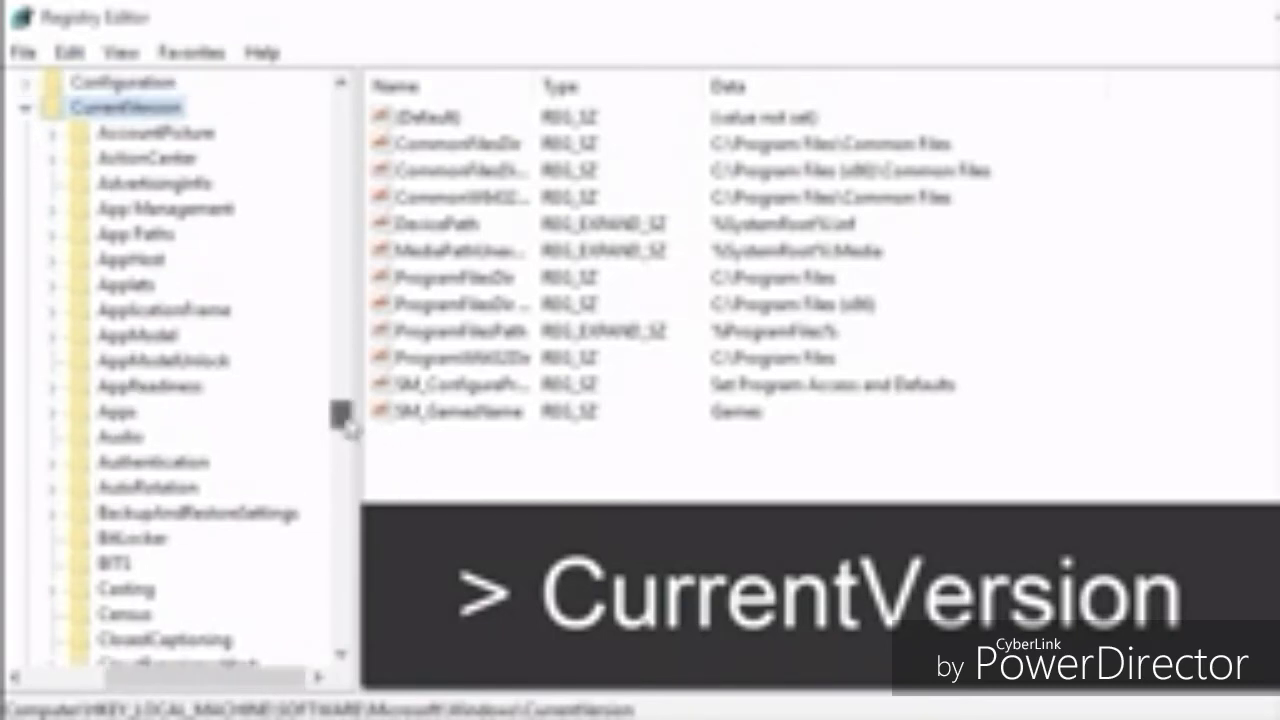
drag(342, 418, 341, 507)
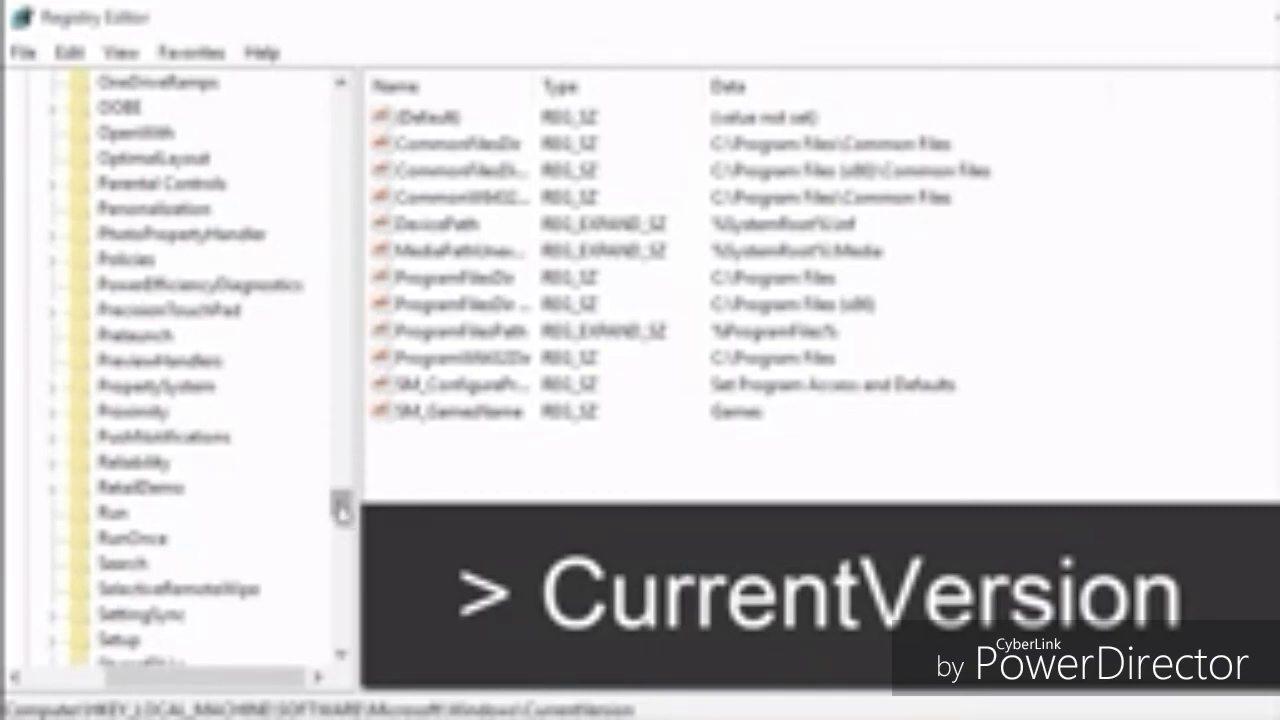
click(122, 259)
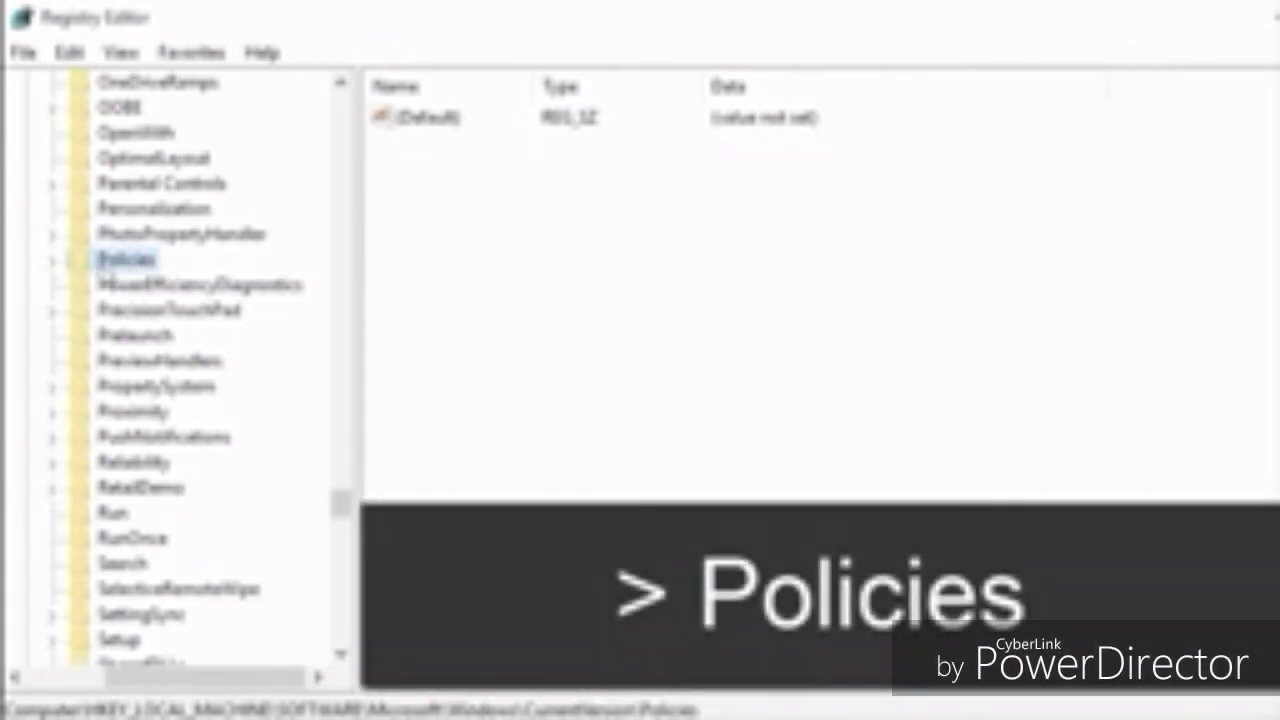
click(53, 263)
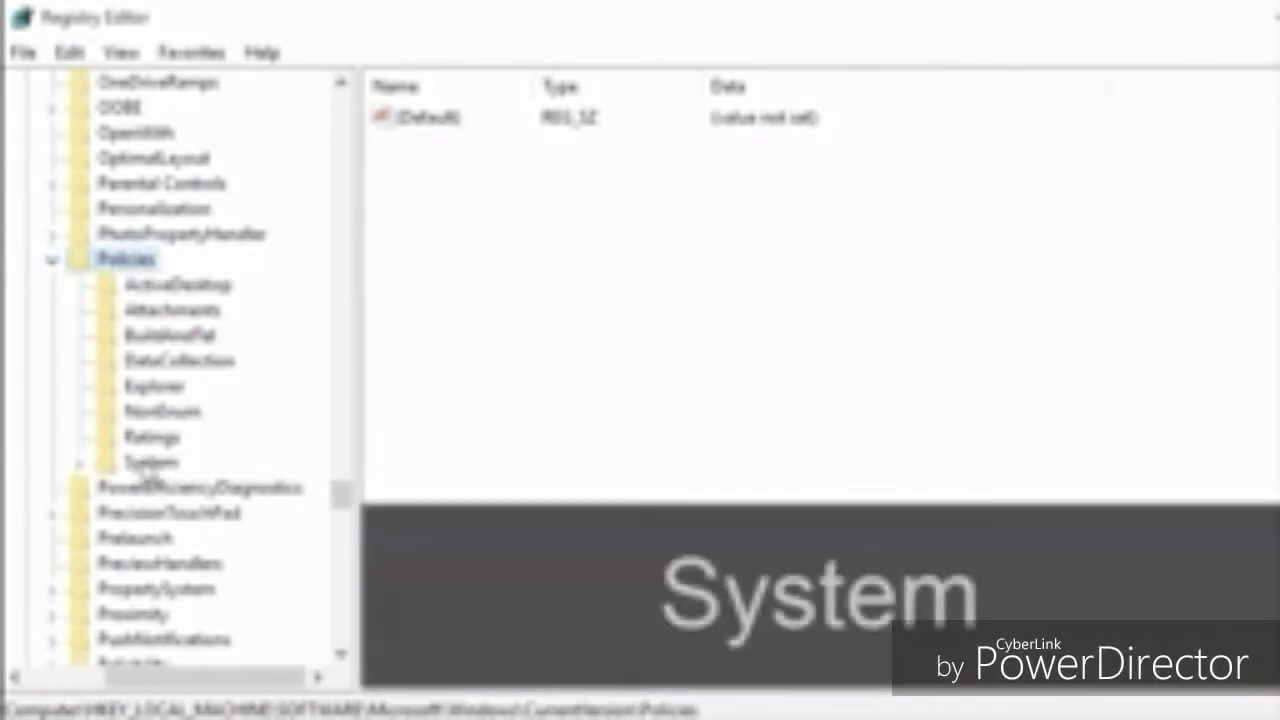
click(150, 470)
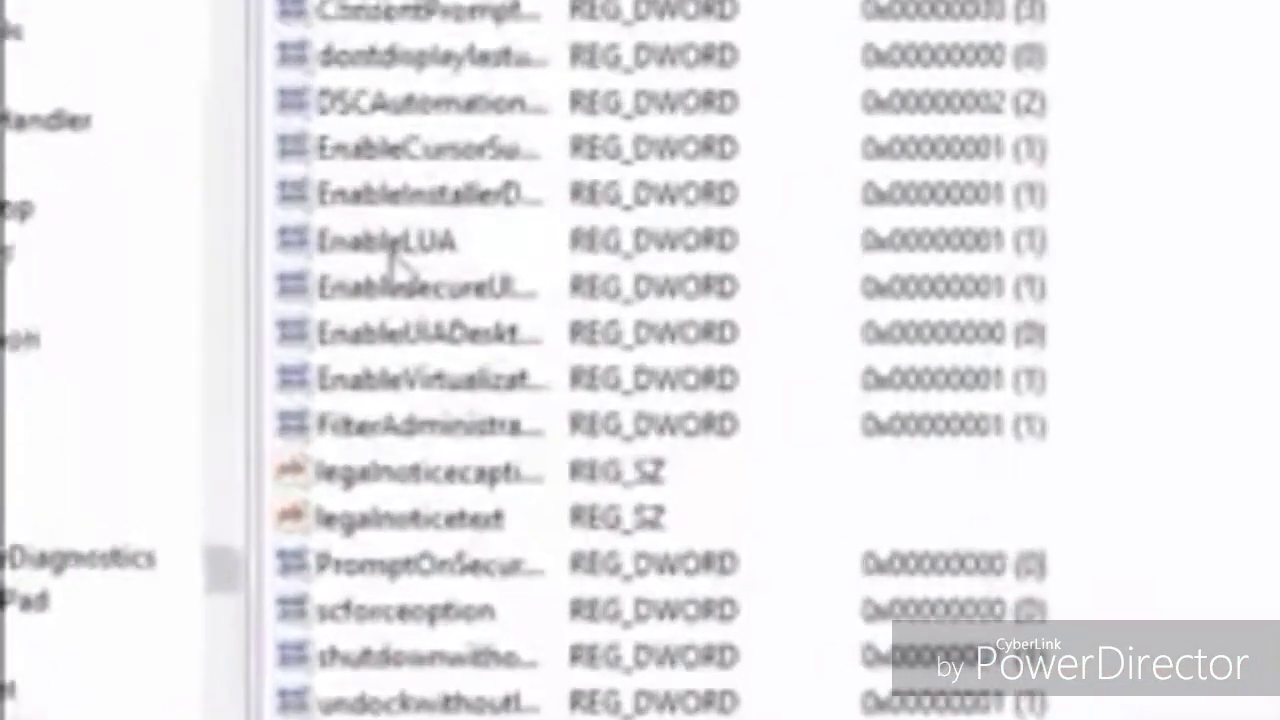
Step: Open the EnableLUA DWORD value of the System key for editing and move its dialog clear of the key tree
click(345, 252)
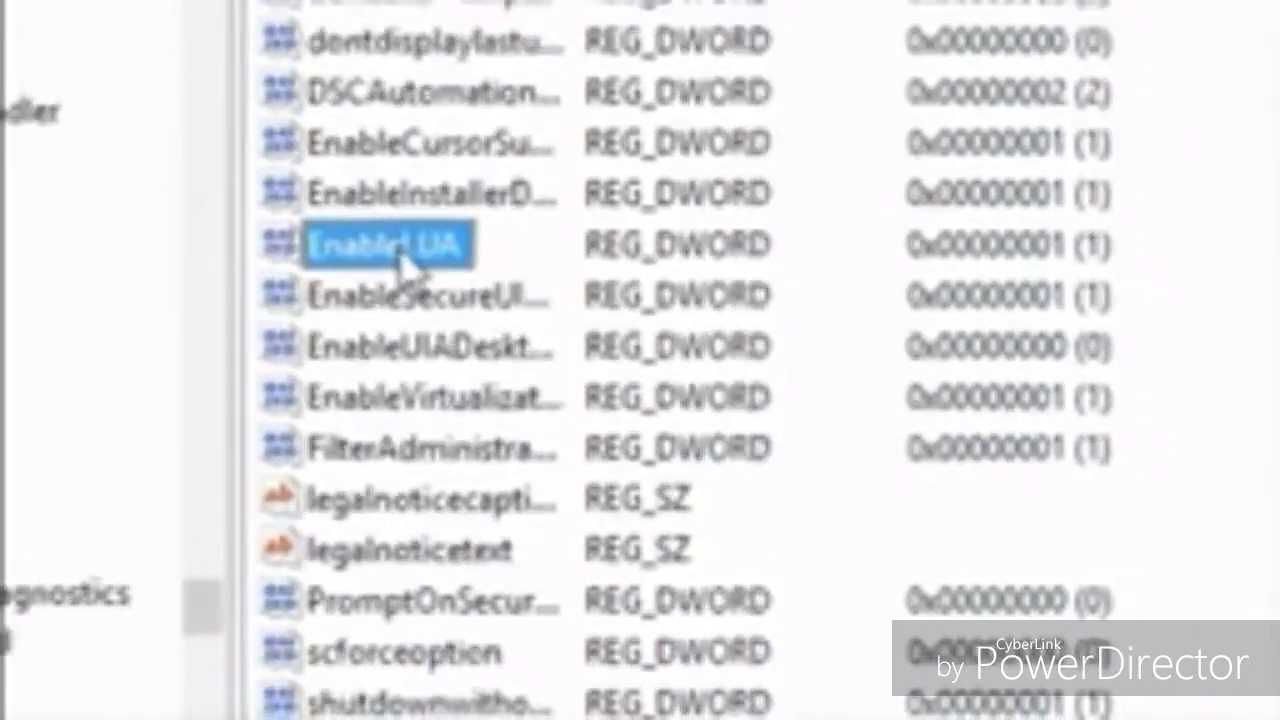
double_click(410, 262)
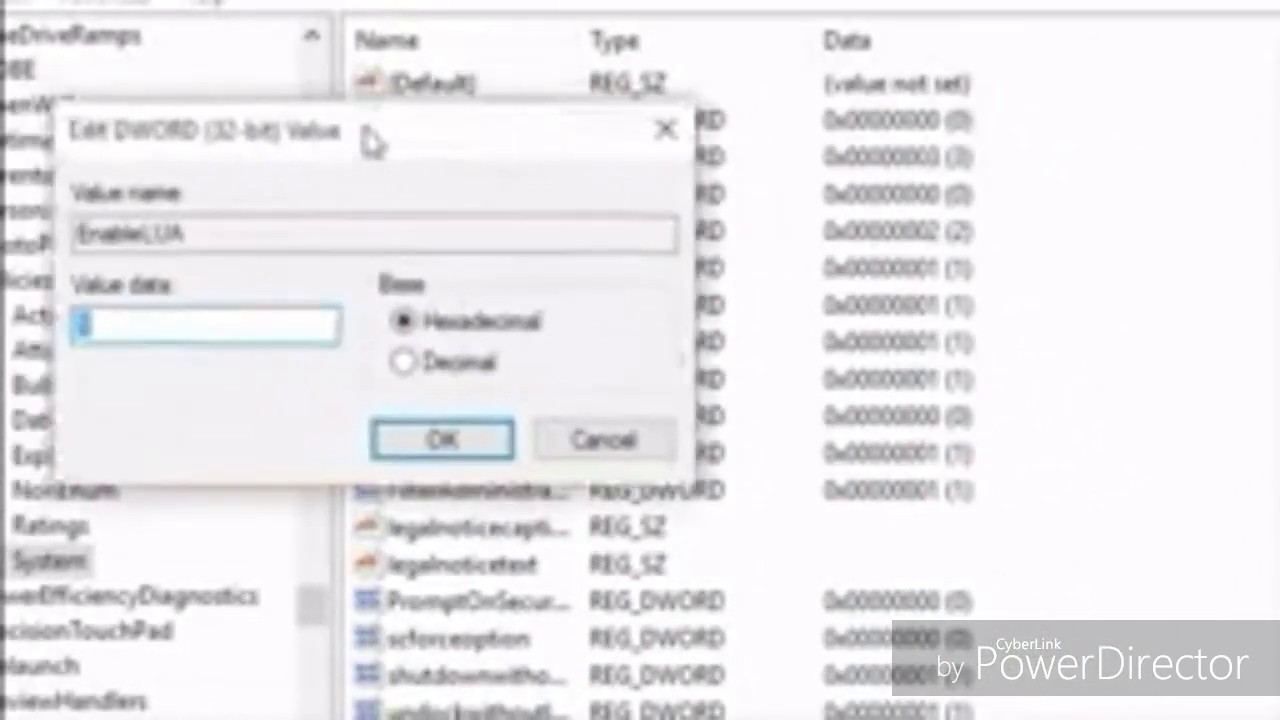
drag(370, 143, 743, 177)
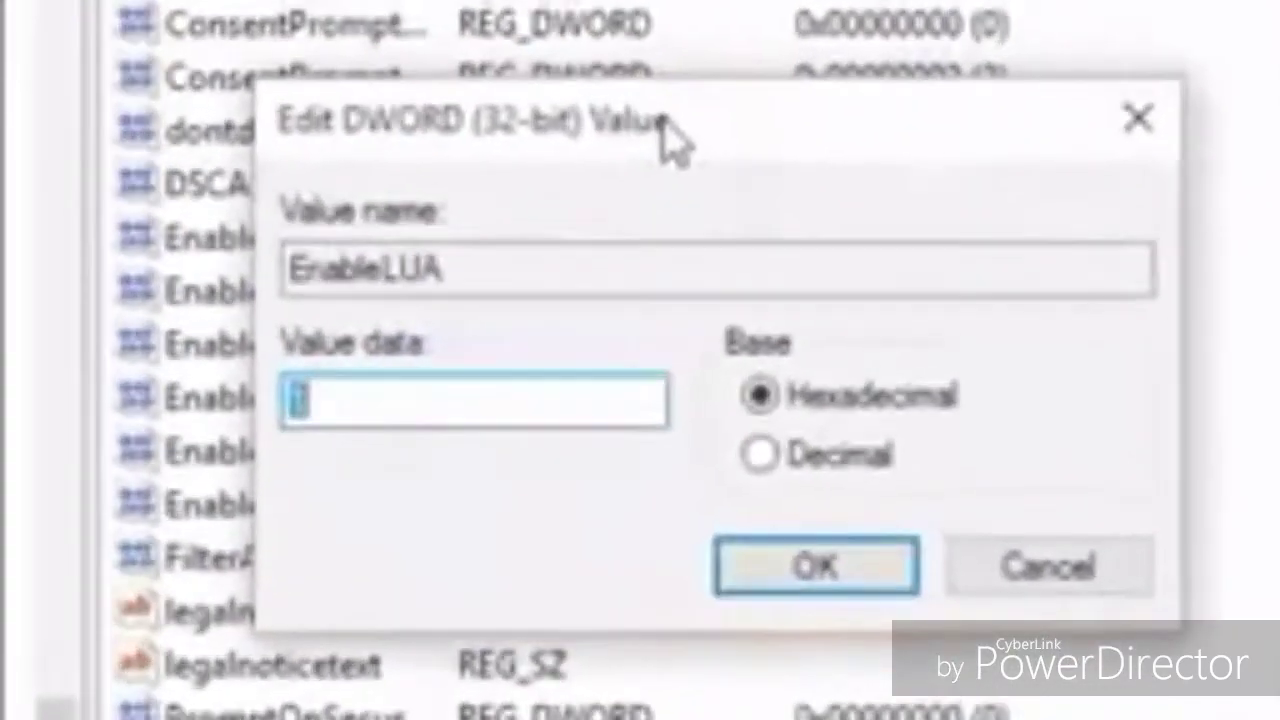
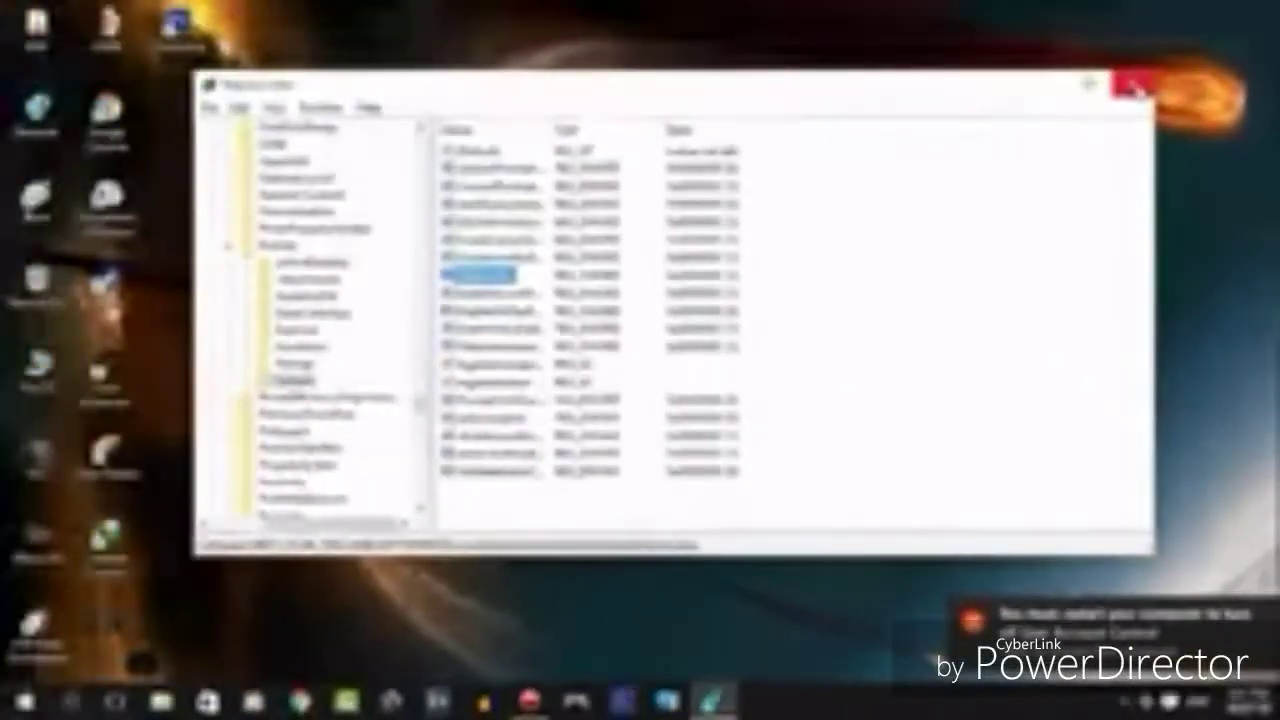
Step: Close the Registry Editor and open the Windows power options for restarting the computer
click(1143, 90)
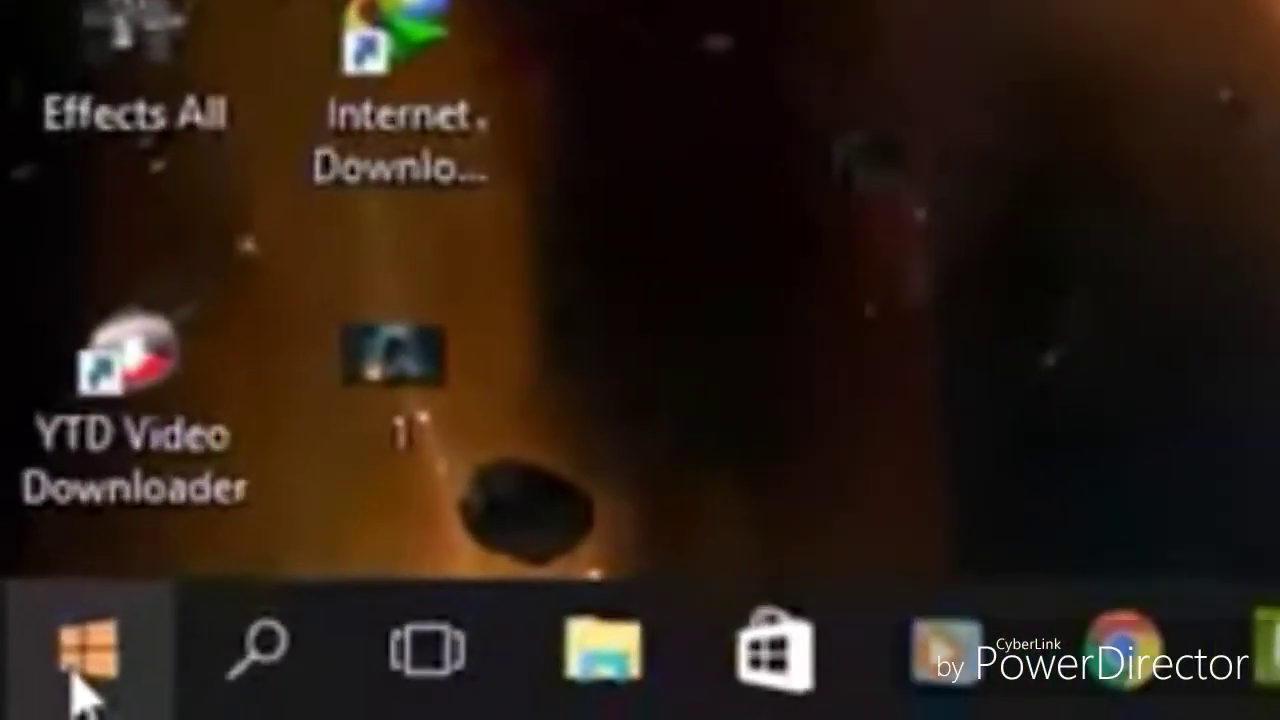
click(24, 701)
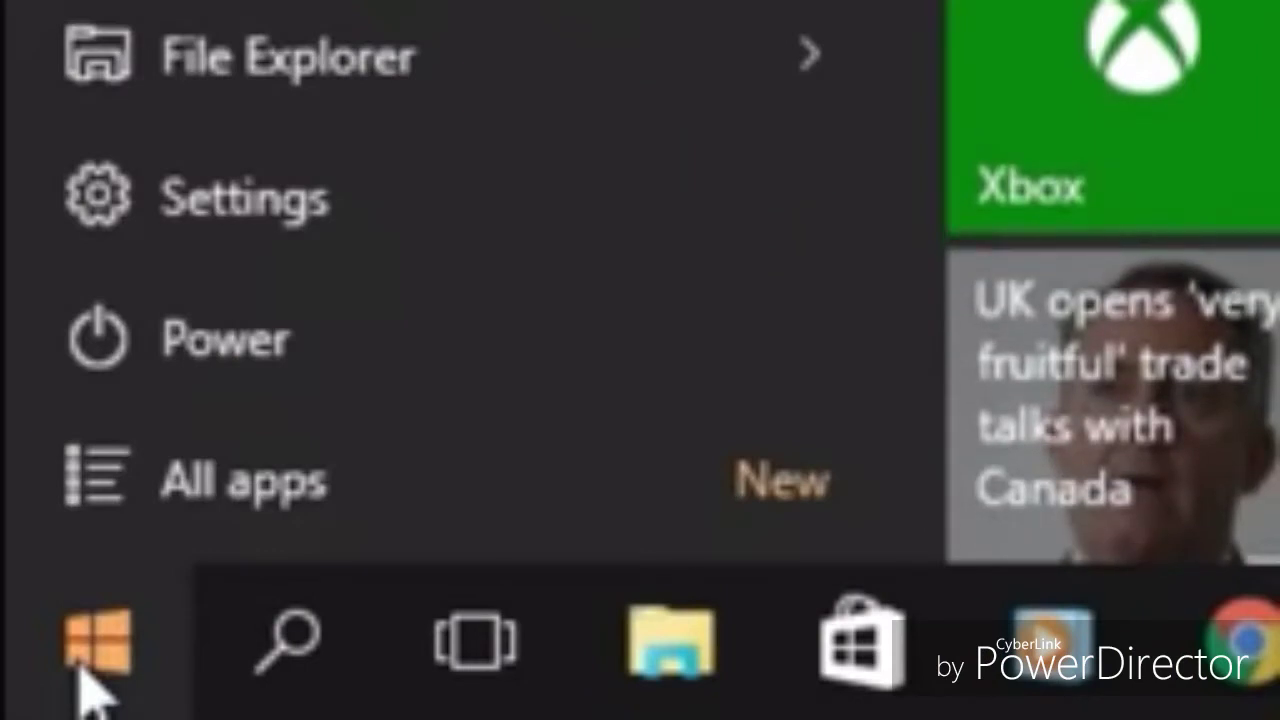
click(252, 368)
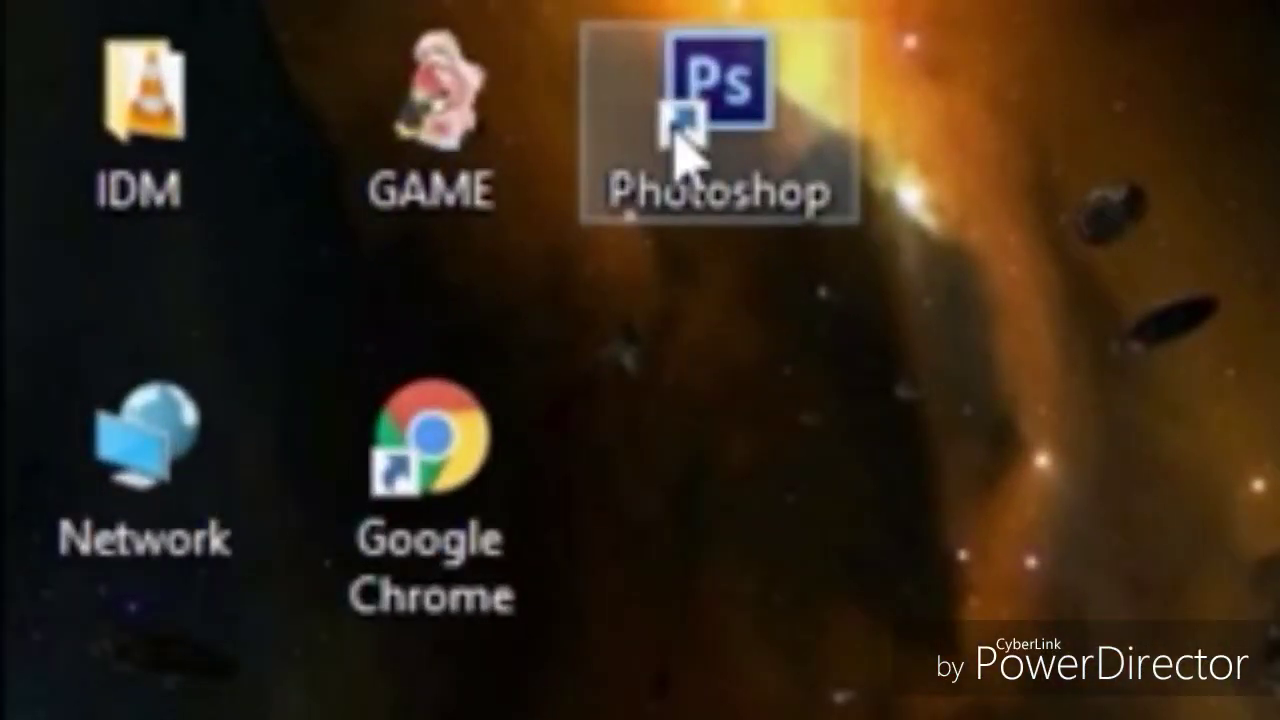
Step: Launch Photoshop from its desktop shortcut and bring the desktop image 1 into its empty workspace
click(674, 133)
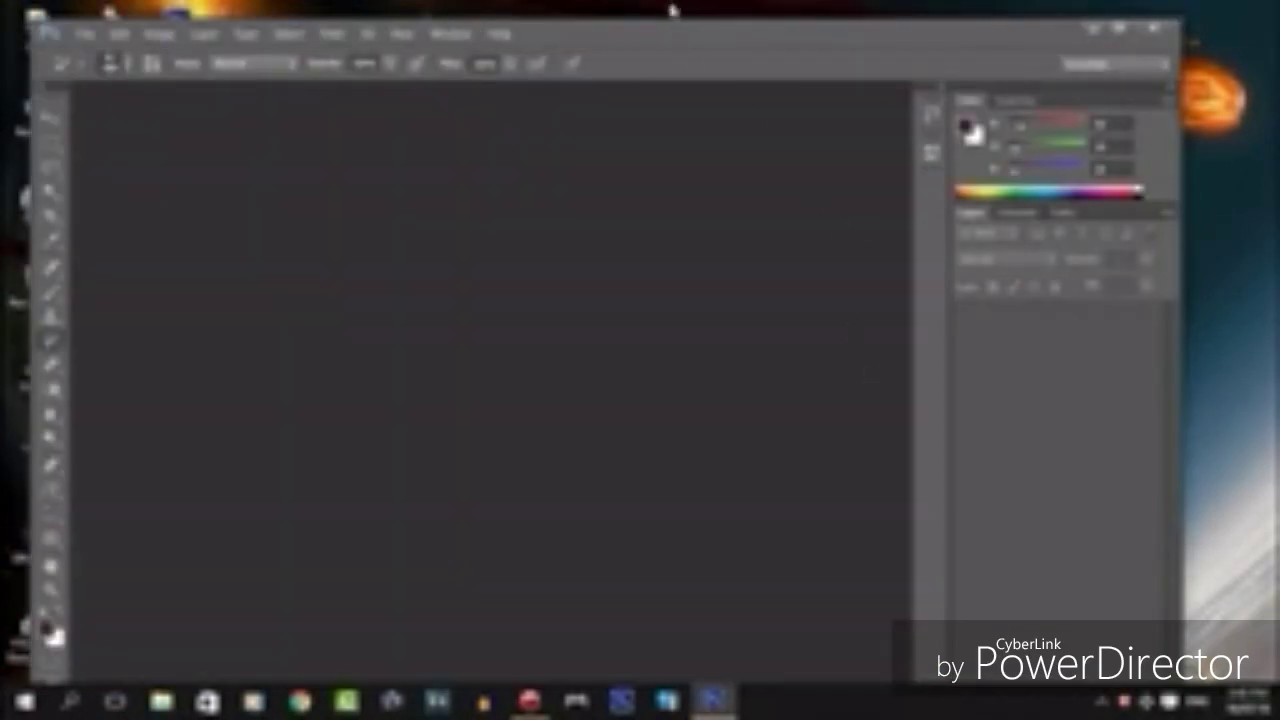
drag(648, 37, 1010, 16)
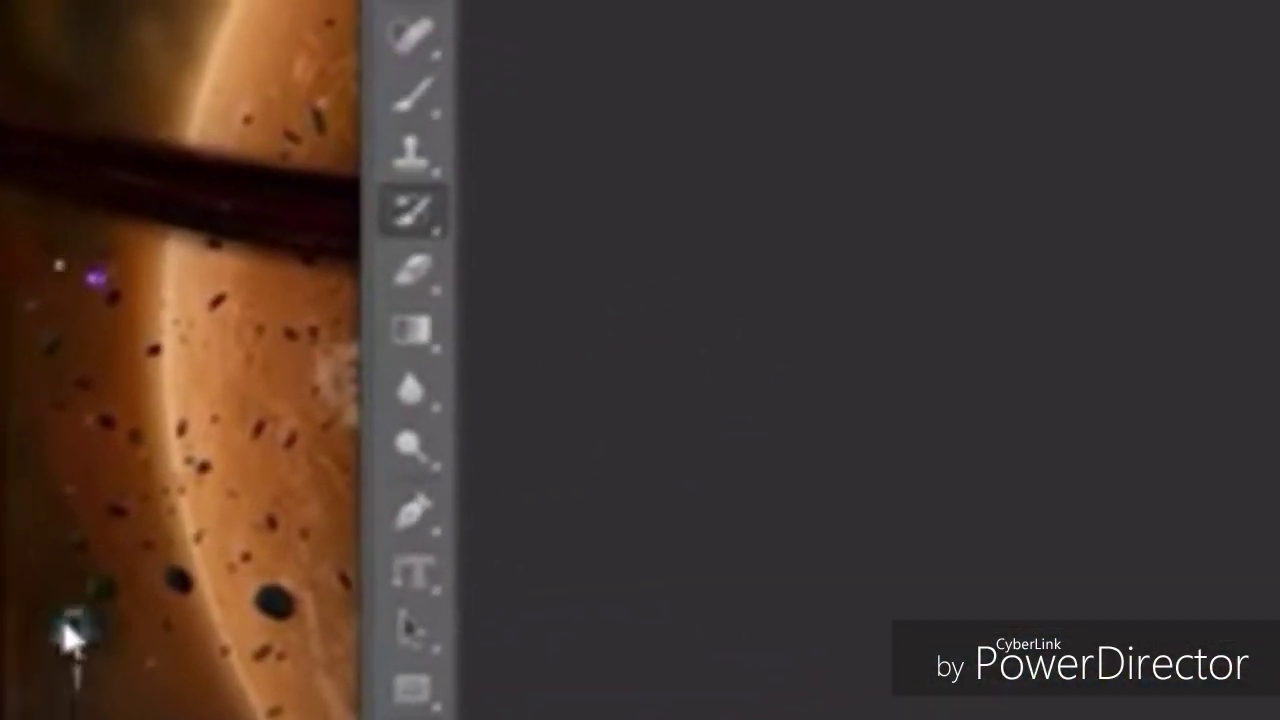
drag(70, 635, 971, 181)
drag(651, 305, 655, 305)
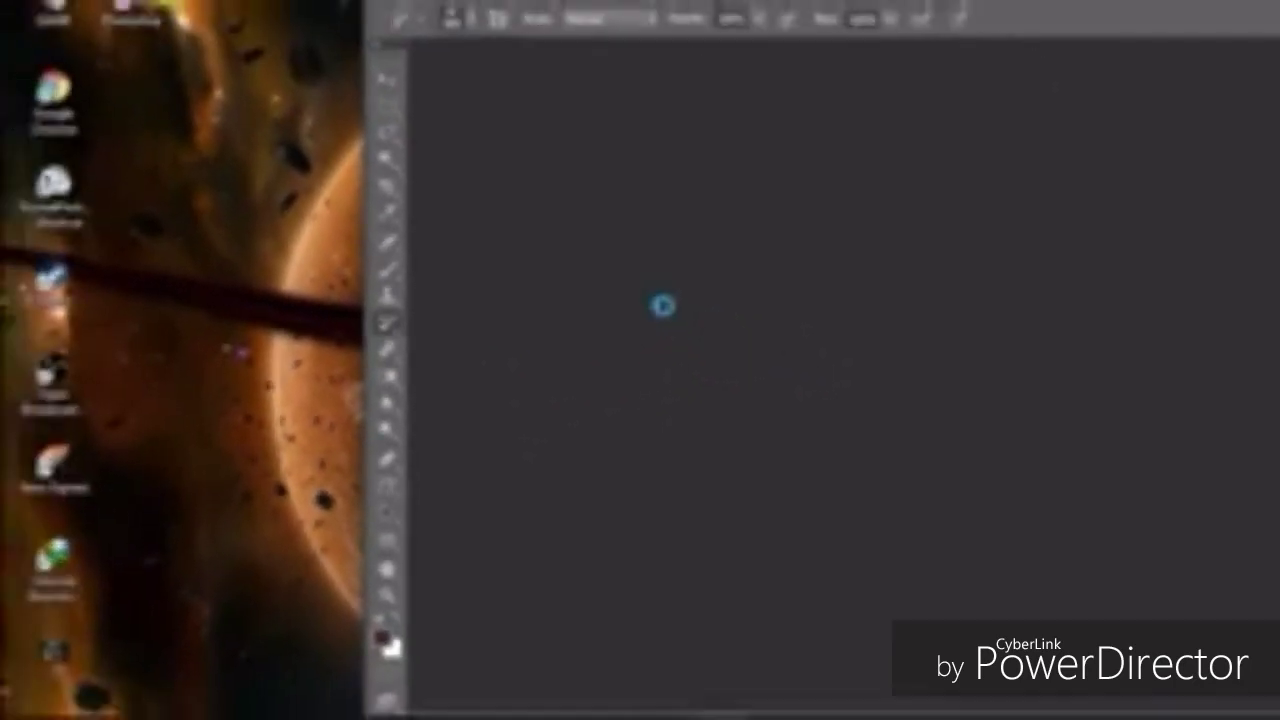